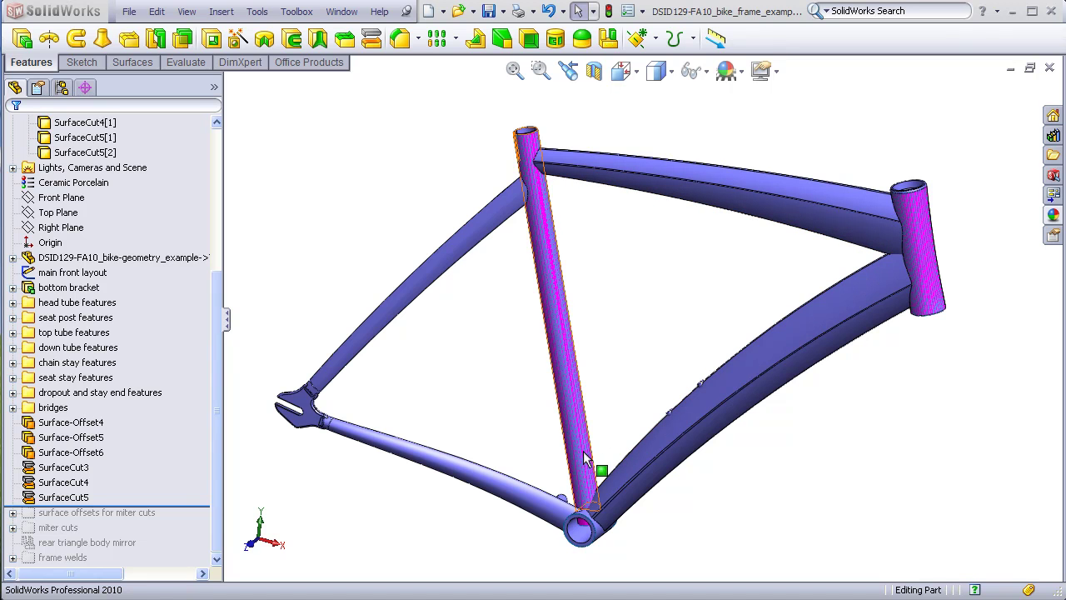
Surface-cut the down tube with the seat tube's offset surface, turning off automatic body selection and limiting the scope to the down tube
{"action": "middle_click_drag", "start_coordinate": [715, 529], "coordinate": [563, 586]}
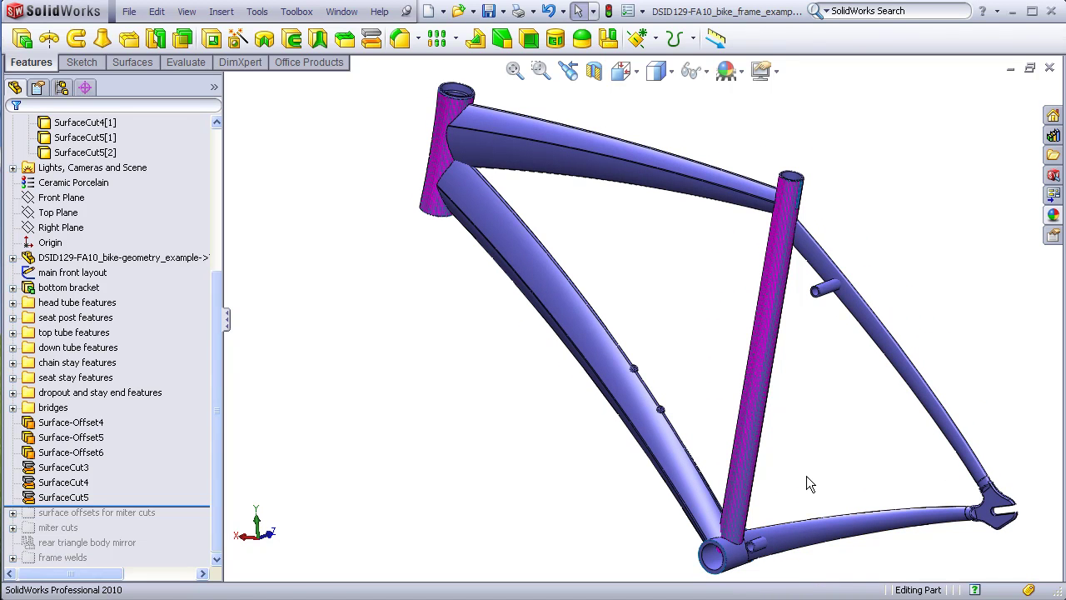
{"action": "middle_click_drag", "start_coordinate": [800, 494], "coordinate": [599, 463]}
{"action": "scroll", "coordinate": [686, 530], "scroll_direction": "up", "scroll_amount": 3}
{"action": "scroll", "coordinate": [686, 530], "scroll_direction": "up", "scroll_amount": 6}
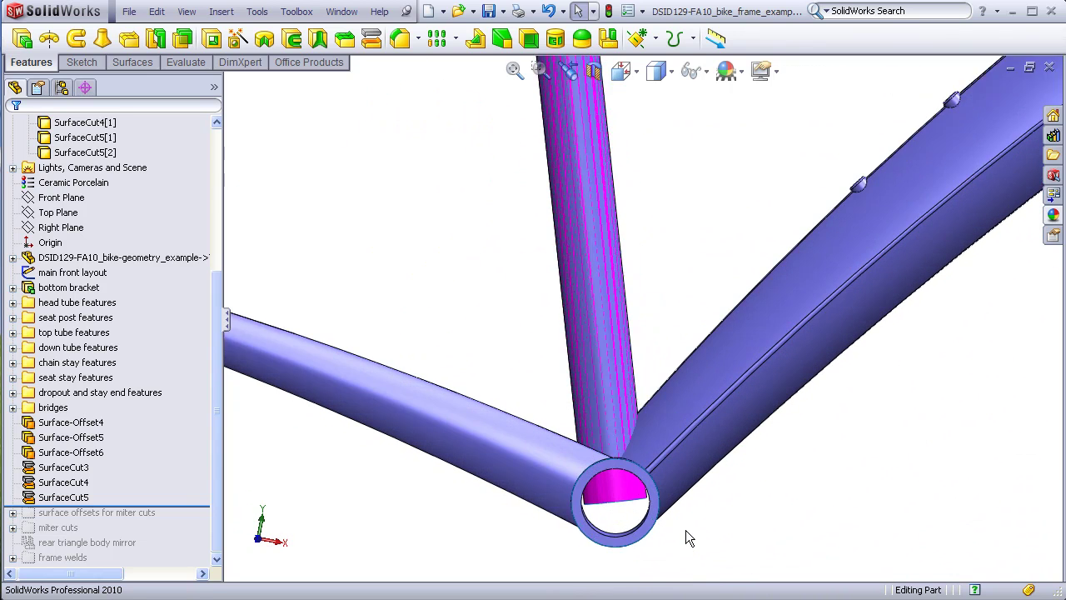
{"action": "left_click", "coordinate": [554, 429]}
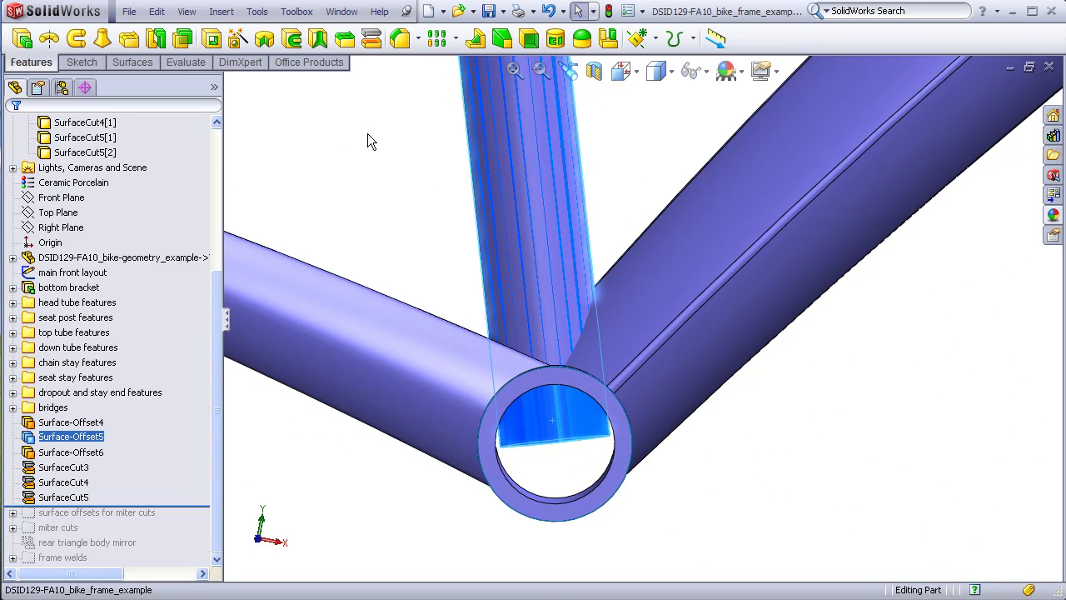
{"action": "left_click", "coordinate": [371, 38]}
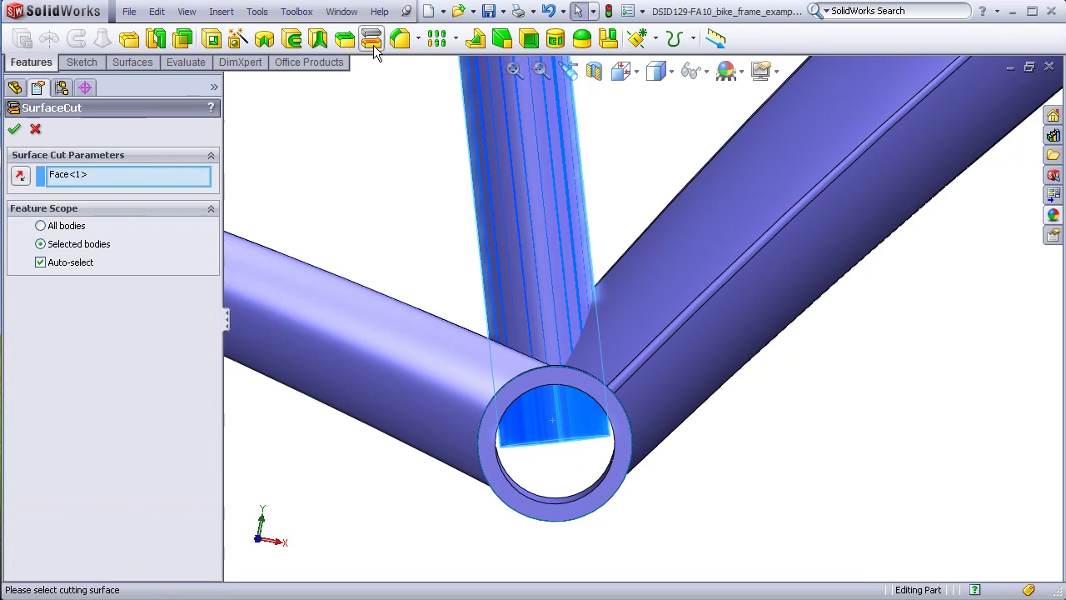
{"action": "left_click", "coordinate": [41, 263]}
{"action": "left_click", "coordinate": [679, 264]}
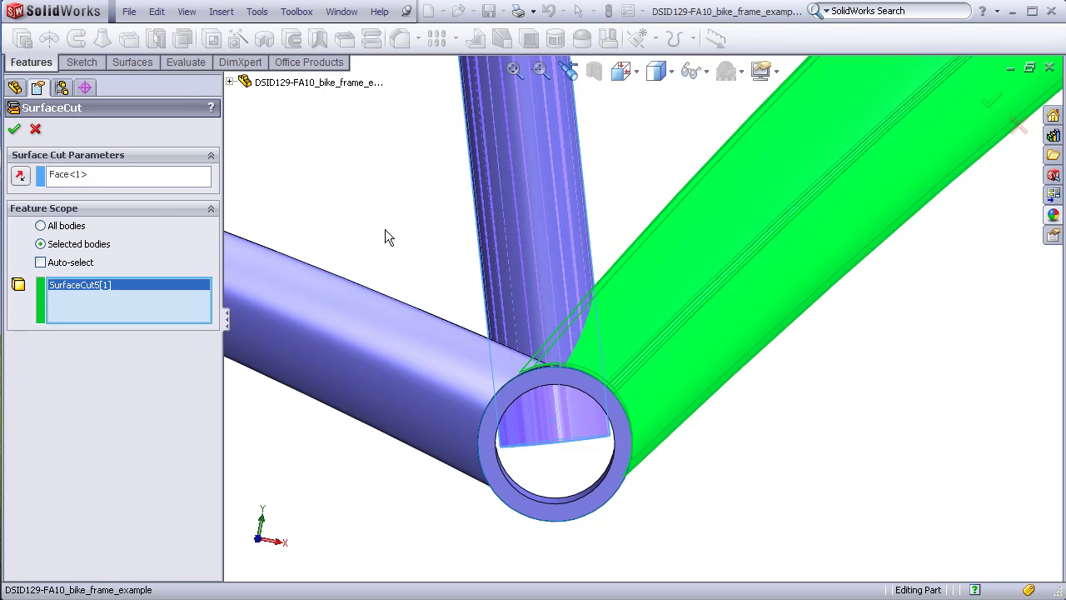
{"action": "left_click", "coordinate": [14, 128]}
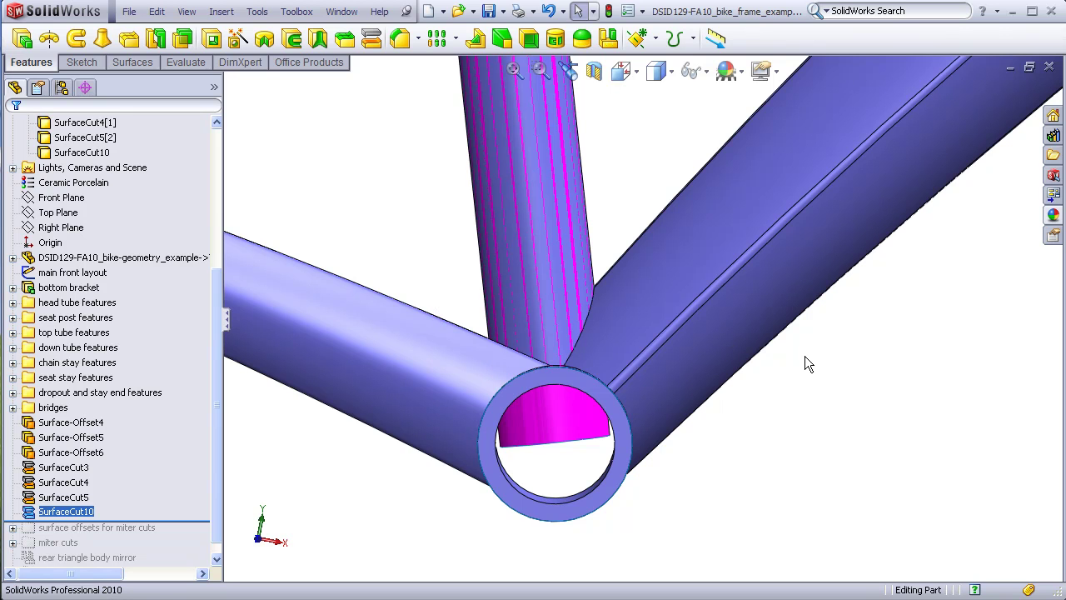
Copy the top tube's two lower side faces and the narrow underside face between them as a 0 mm offset surface
{"action": "scroll", "coordinate": [832, 317], "scroll_direction": "up", "scroll_amount": 3}
{"action": "scroll", "coordinate": [890, 172], "scroll_direction": "up", "scroll_amount": 4}
{"action": "scroll", "coordinate": [906, 99], "scroll_direction": "down", "scroll_amount": 4}
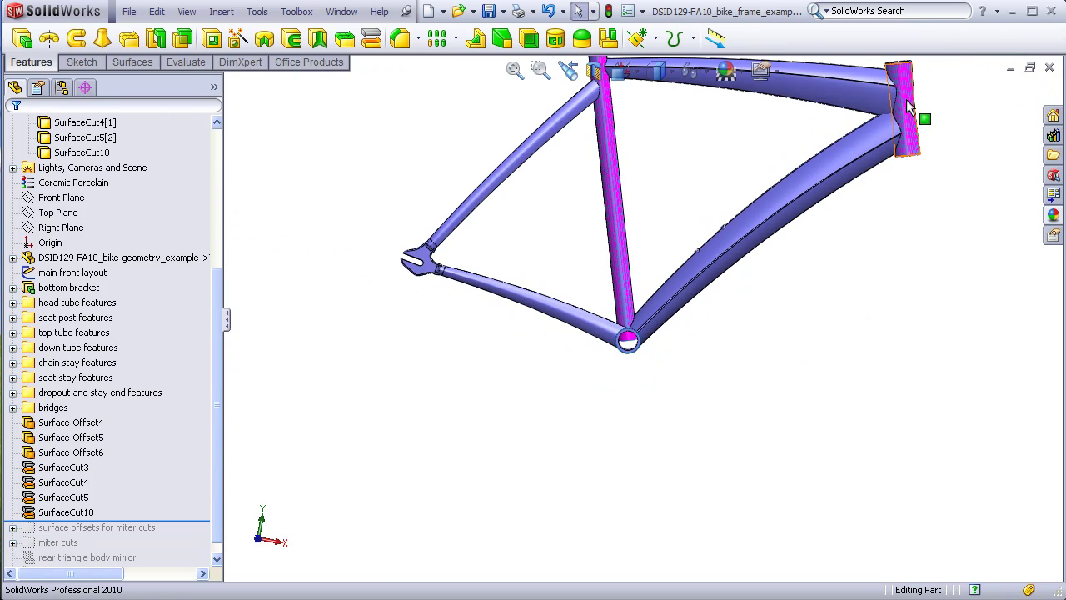
{"action": "scroll", "coordinate": [838, 163], "scroll_direction": "up", "scroll_amount": 2}
{"action": "middle_click_drag", "start_coordinate": [838, 163], "coordinate": [737, 214]}
{"action": "scroll", "coordinate": [759, 204], "scroll_direction": "down", "scroll_amount": 4}
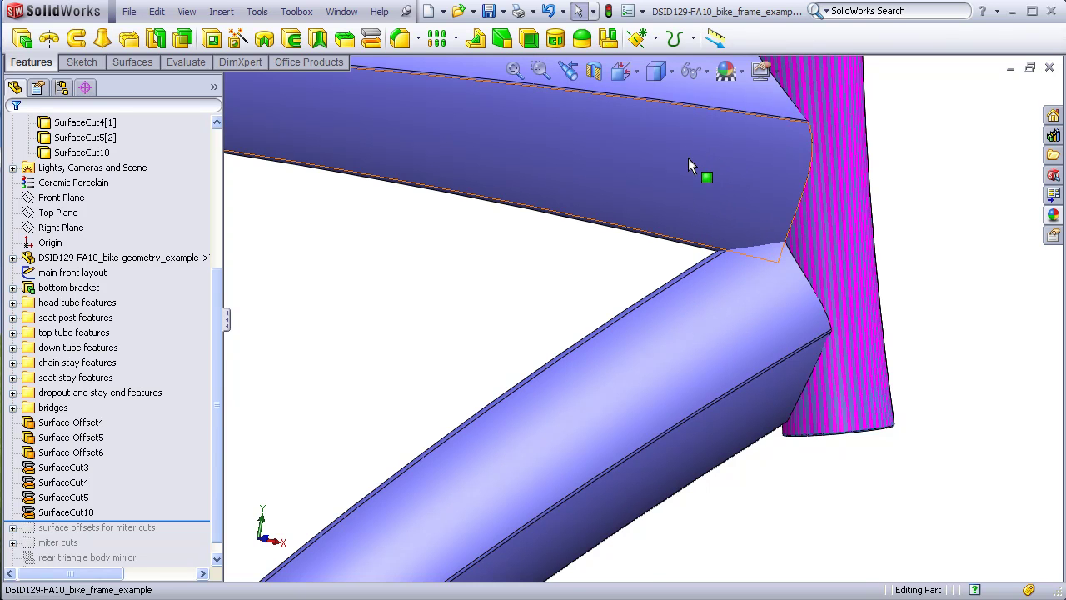
{"action": "scroll", "coordinate": [667, 190], "scroll_direction": "down", "scroll_amount": 1}
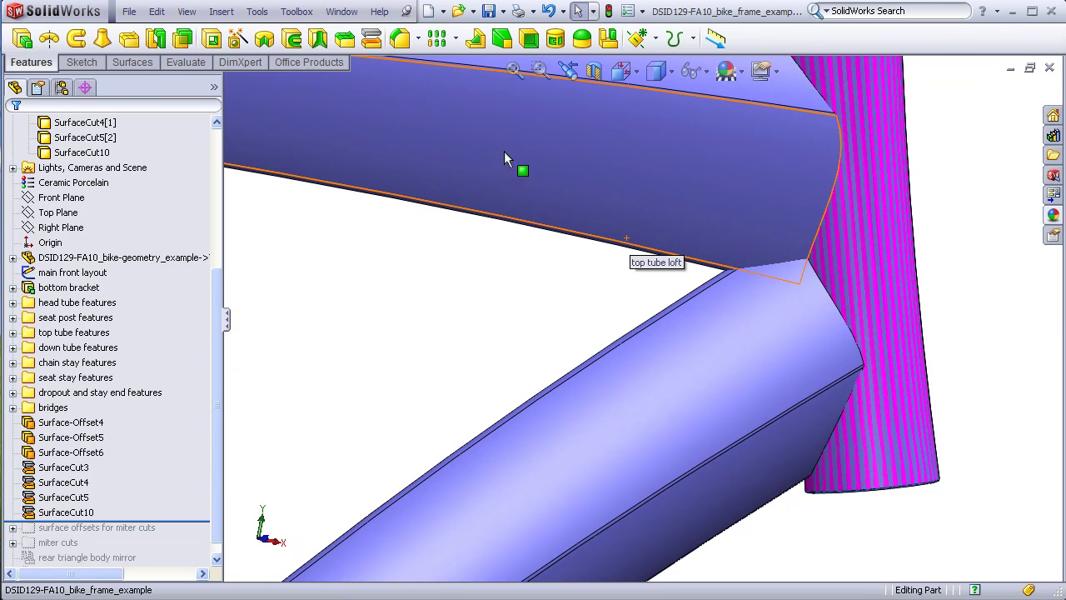
{"action": "left_click", "coordinate": [132, 63]}
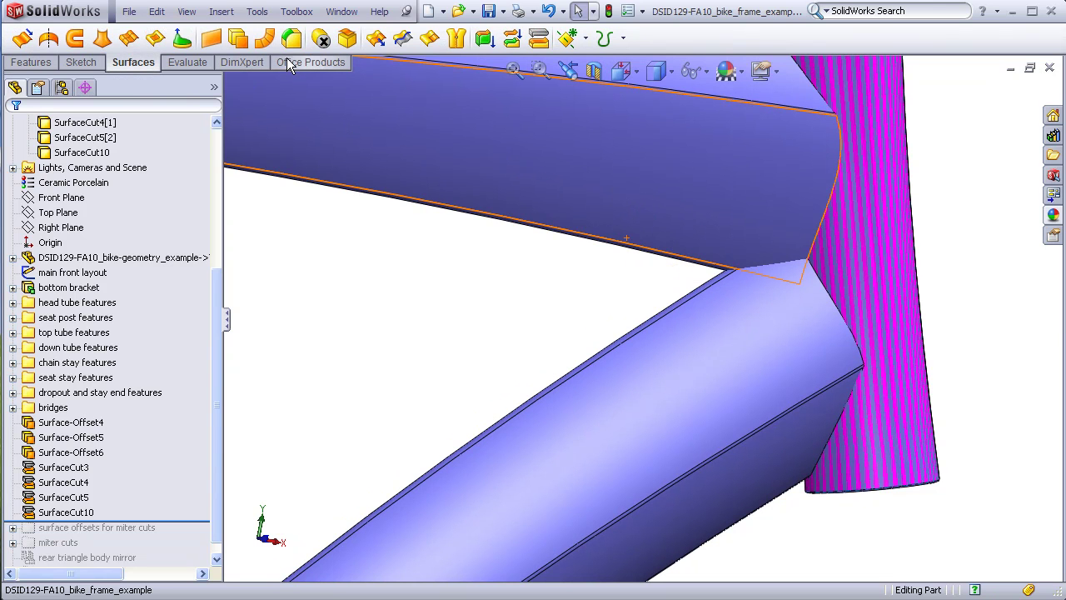
{"action": "left_click", "coordinate": [181, 40]}
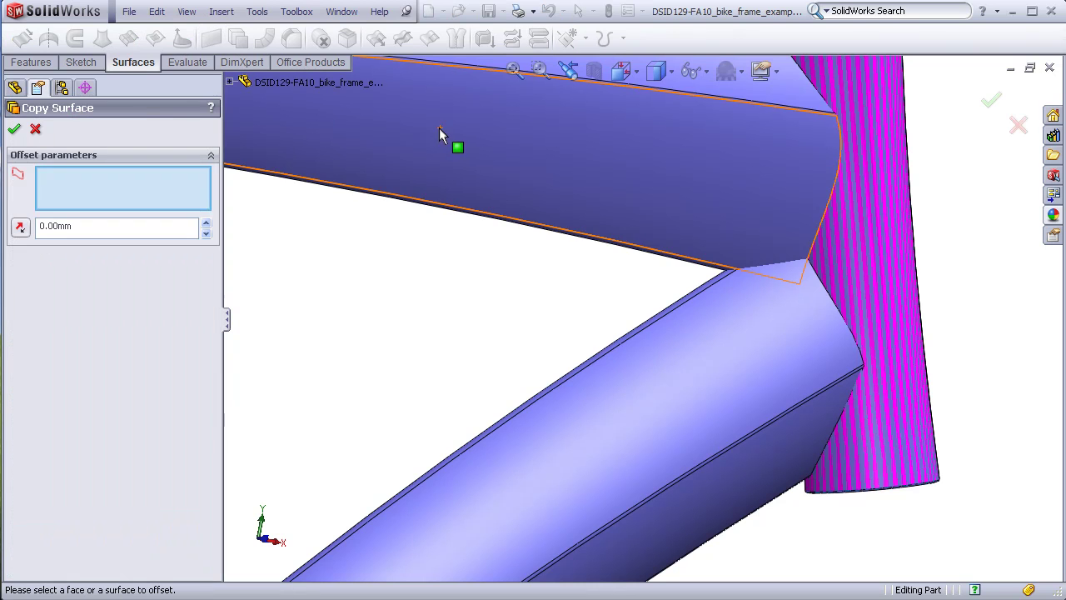
{"action": "scroll", "coordinate": [642, 266], "scroll_direction": "down", "scroll_amount": 4}
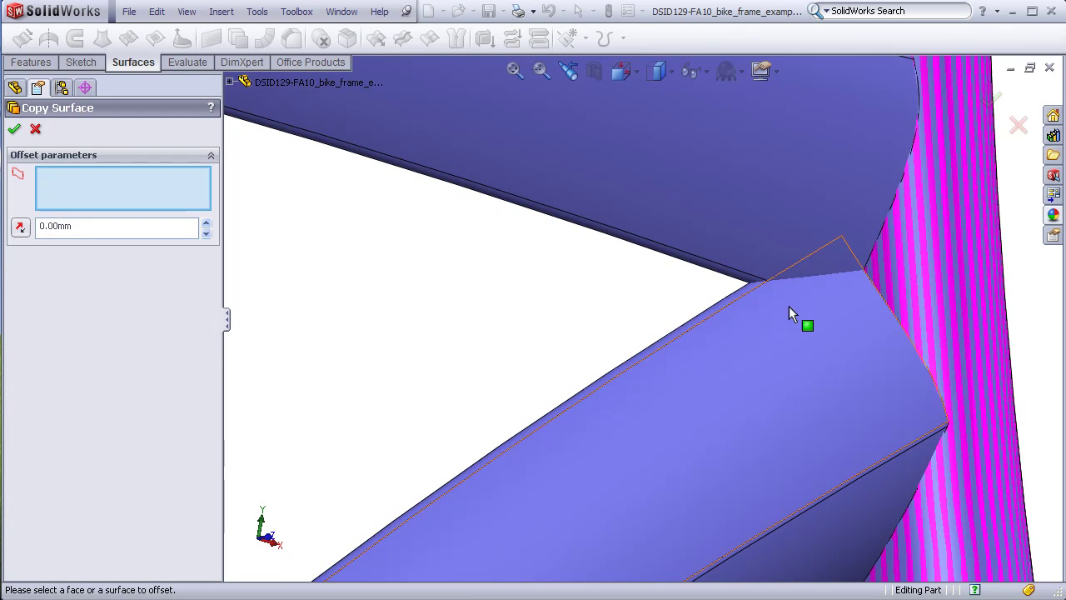
{"action": "left_click", "coordinate": [751, 231]}
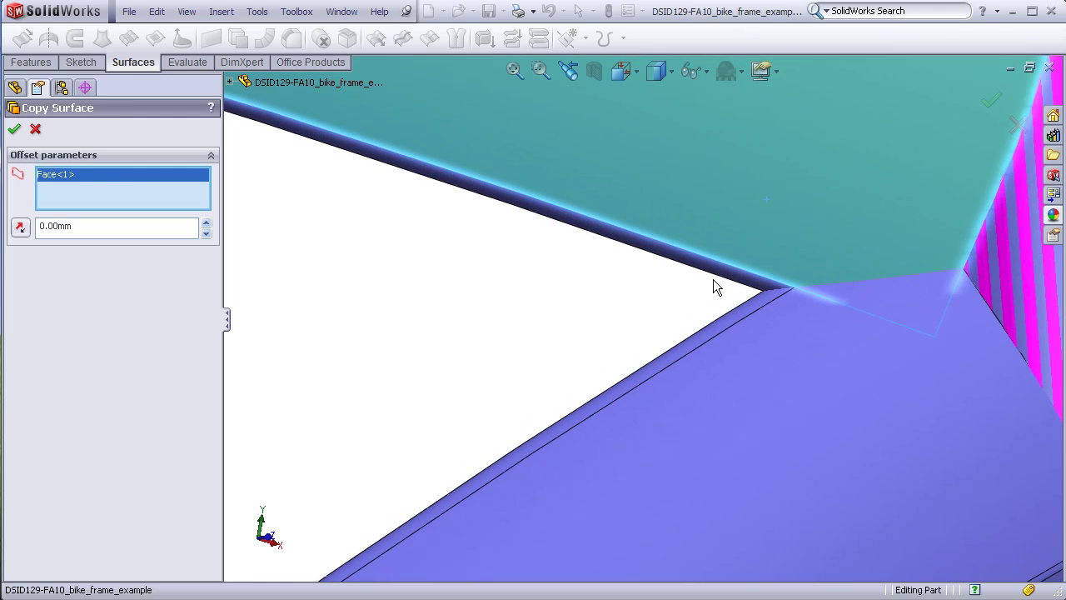
{"action": "left_click", "coordinate": [718, 278]}
{"action": "scroll", "coordinate": [588, 297], "scroll_direction": "up", "scroll_amount": 3}
{"action": "middle_click_drag", "start_coordinate": [585, 297], "coordinate": [630, 302]}
{"action": "scroll", "coordinate": [538, 307], "scroll_direction": "down", "scroll_amount": 5}
{"action": "left_click", "coordinate": [500, 283]}
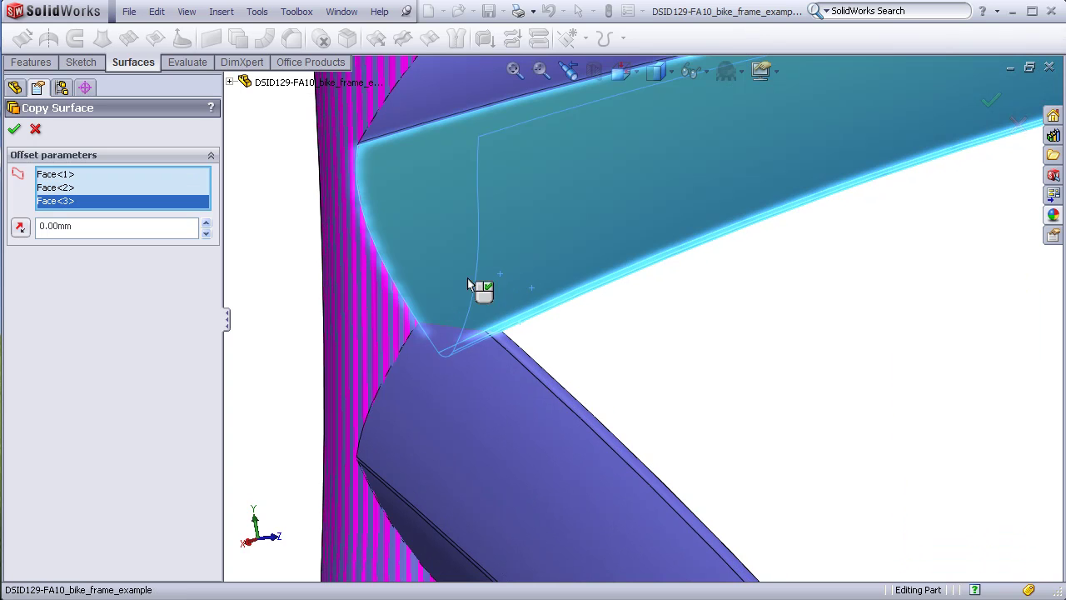
{"action": "left_click", "coordinate": [15, 131]}
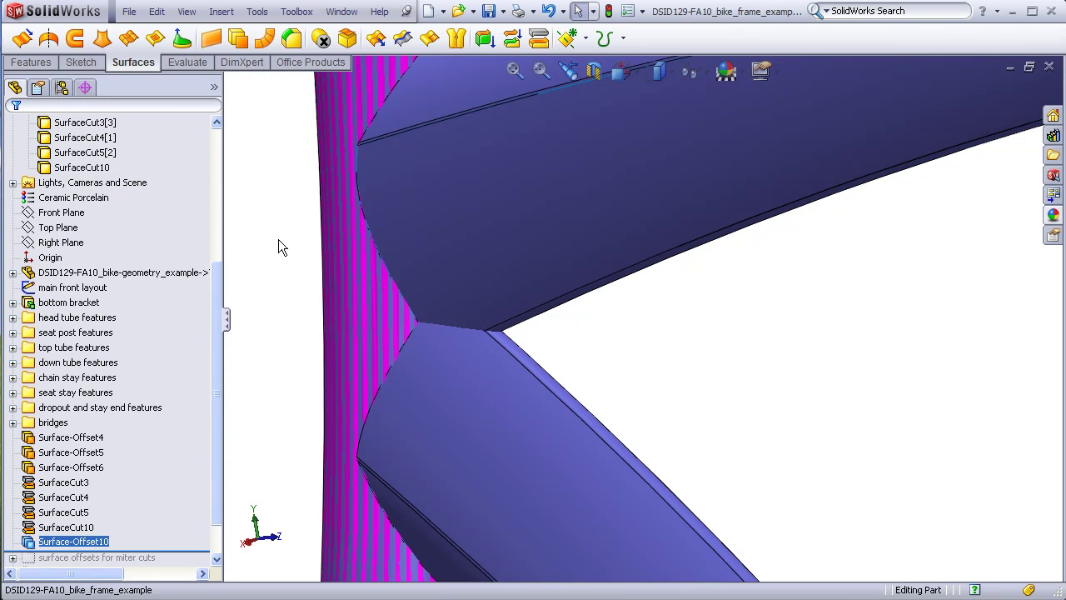
Surface-cut only the down tube body with the top tube's offset surface, with automatic body selection turned off
{"action": "left_click", "coordinate": [31, 62]}
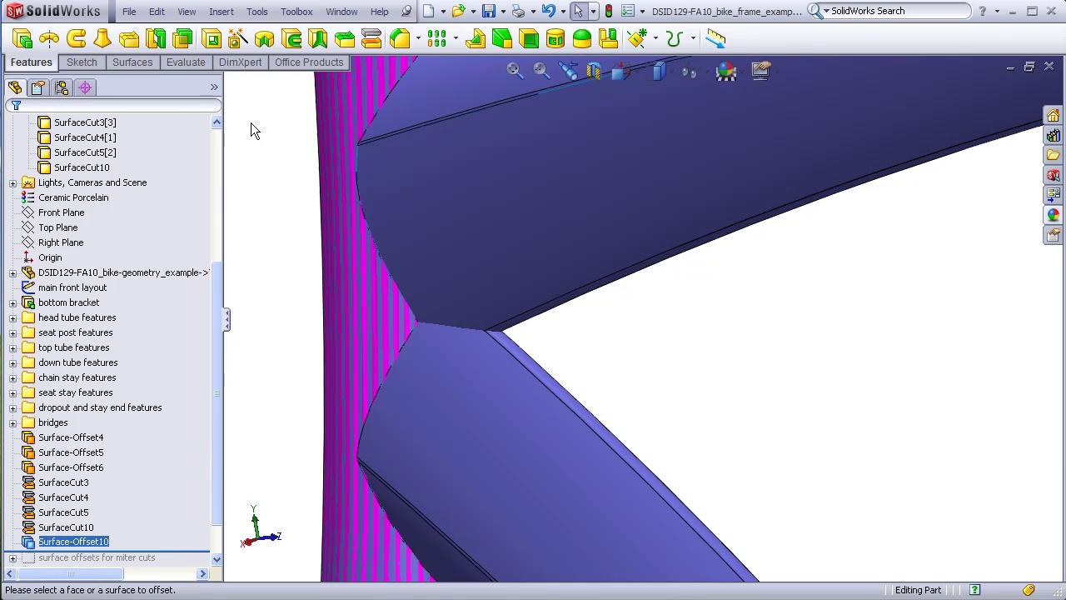
{"action": "left_click", "coordinate": [372, 39]}
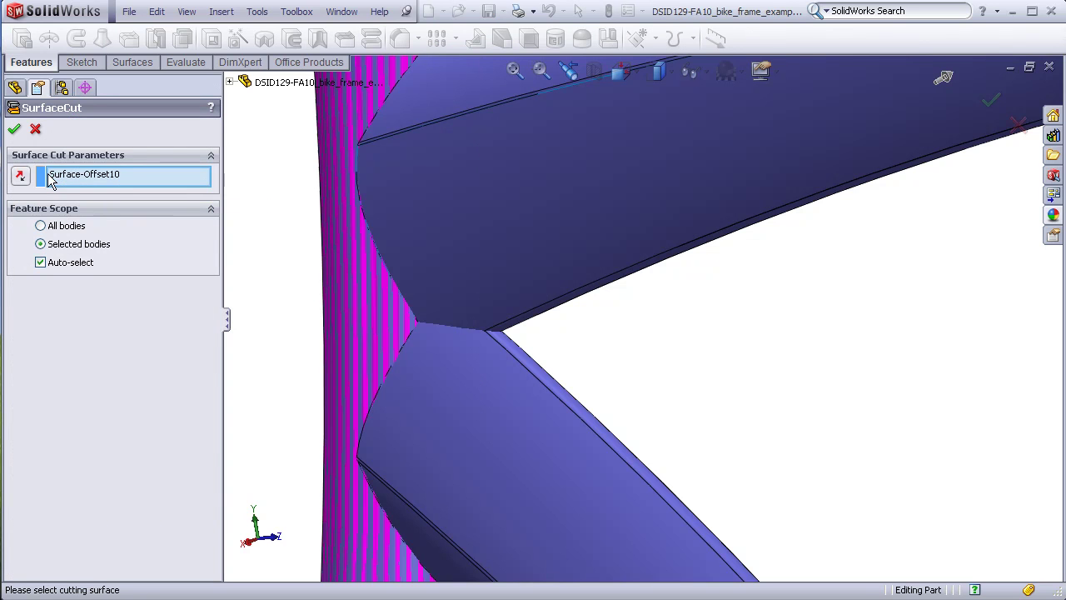
{"action": "left_click", "coordinate": [40, 262]}
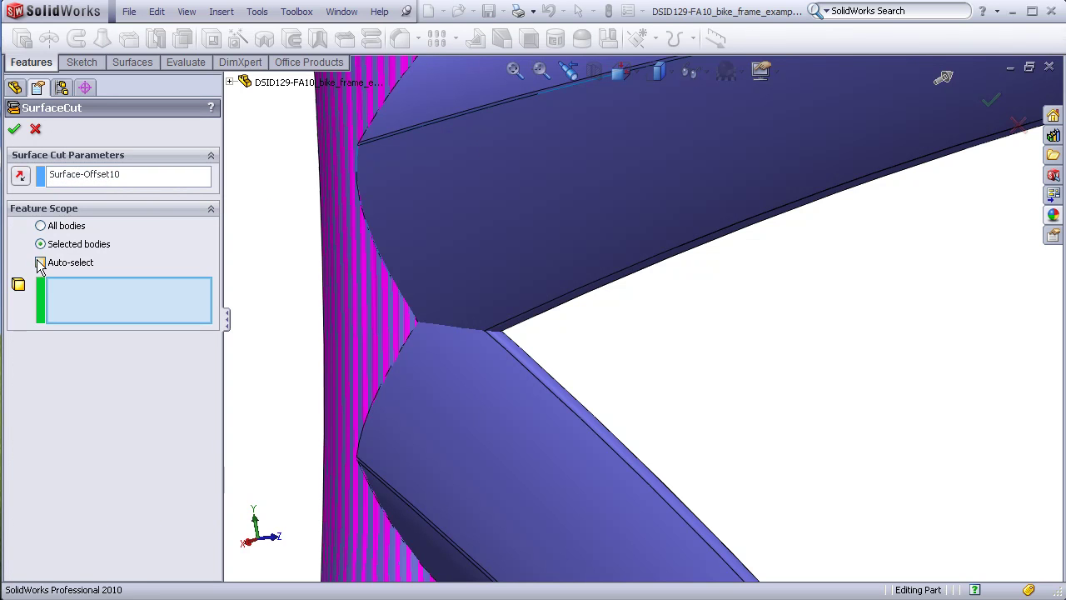
{"action": "left_click", "coordinate": [463, 397]}
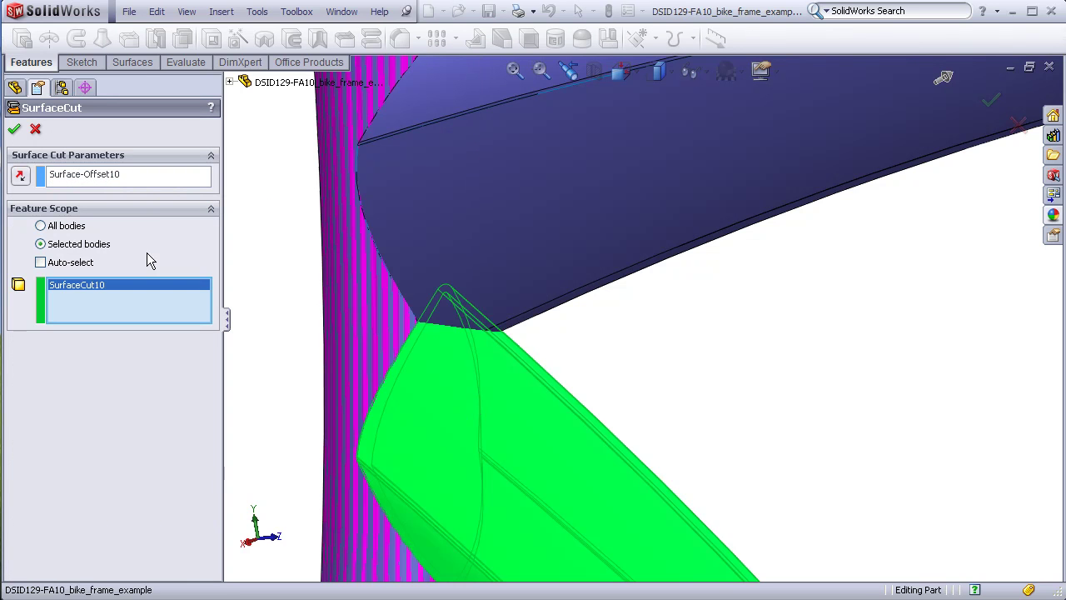
{"action": "left_click", "coordinate": [15, 129]}
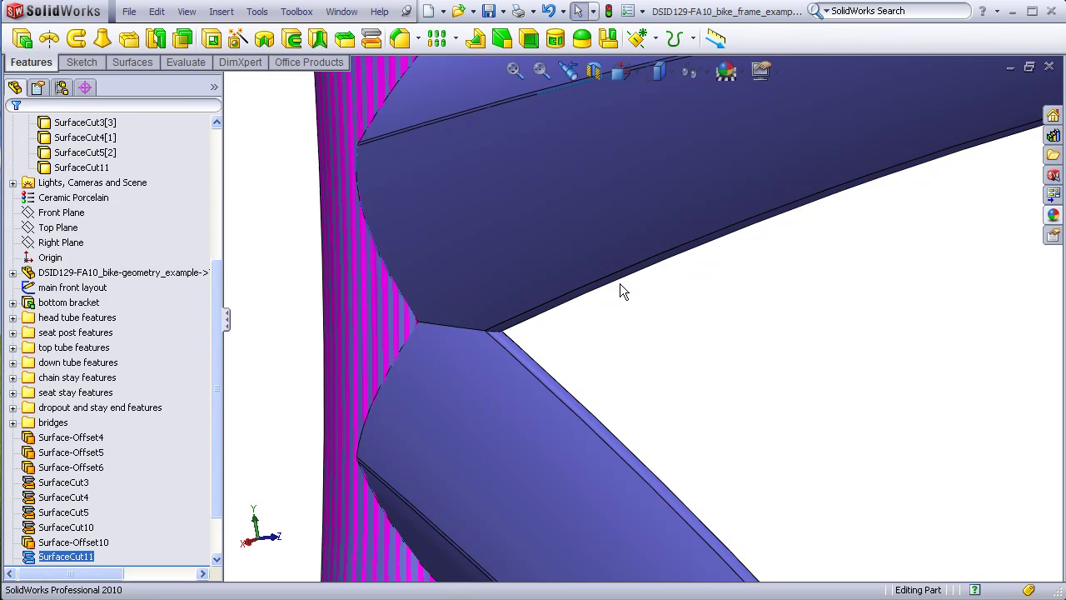
Copy the seat stay's outer face as a 0 mm offset surface
{"action": "left_click", "coordinate": [842, 436]}
{"action": "scroll", "coordinate": [845, 426], "scroll_direction": "up", "scroll_amount": 4}
{"action": "scroll", "coordinate": [847, 423], "scroll_direction": "up", "scroll_amount": 3}
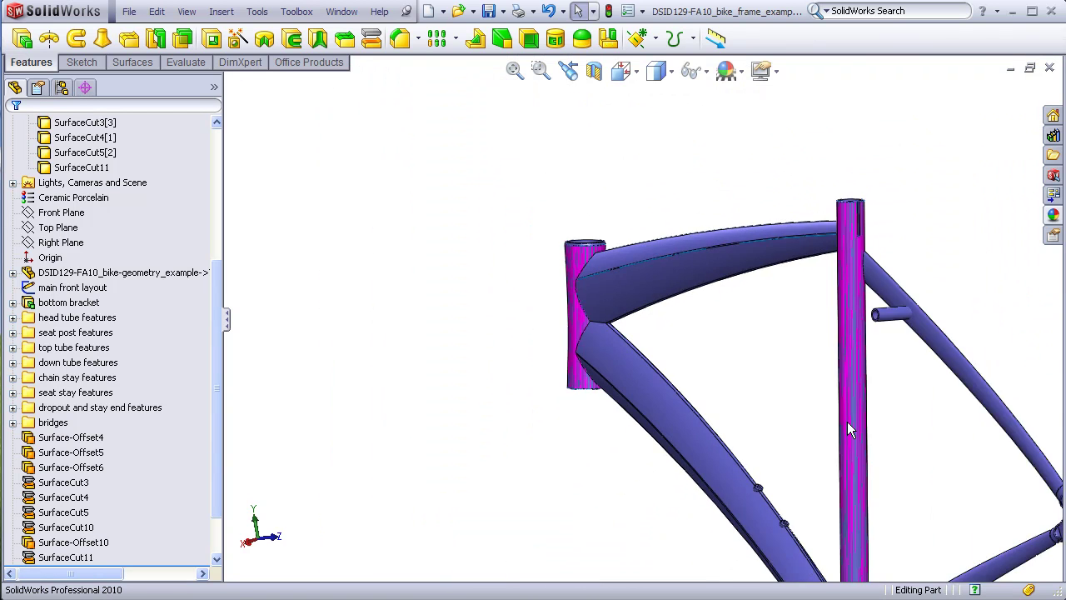
{"action": "middle_click_drag", "start_coordinate": [846, 422], "coordinate": [767, 310]}
{"action": "scroll", "coordinate": [767, 311], "scroll_direction": "down", "scroll_amount": 2}
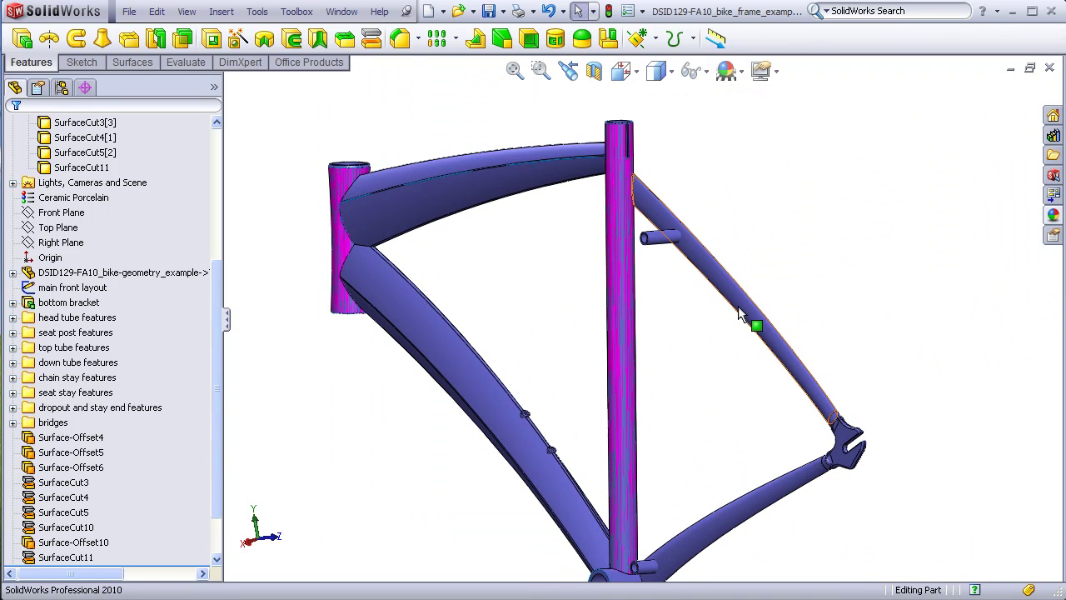
{"action": "left_click", "coordinate": [714, 274]}
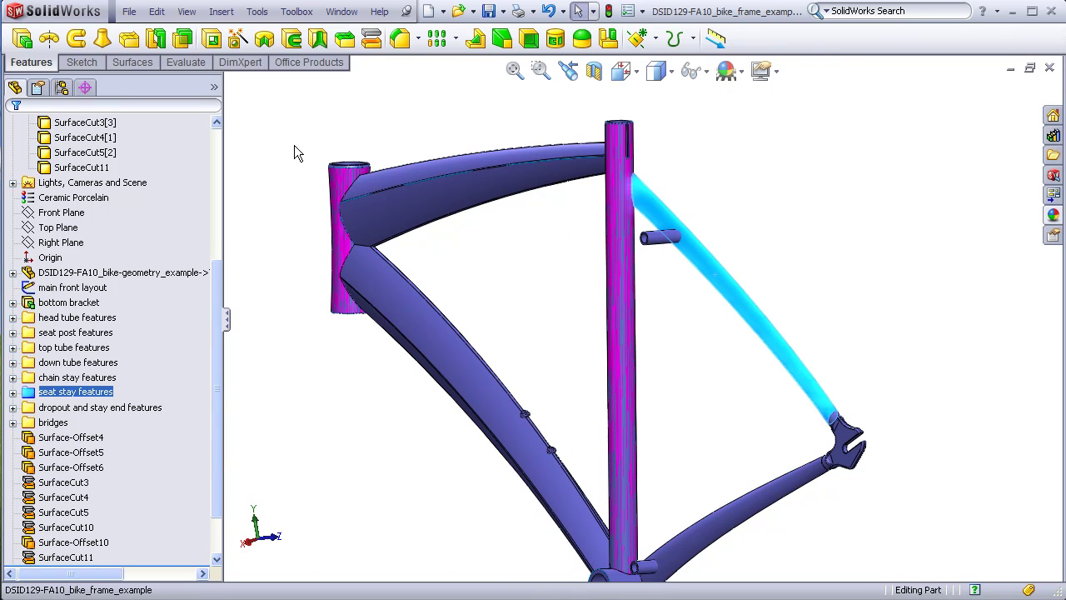
{"action": "left_click", "coordinate": [122, 64]}
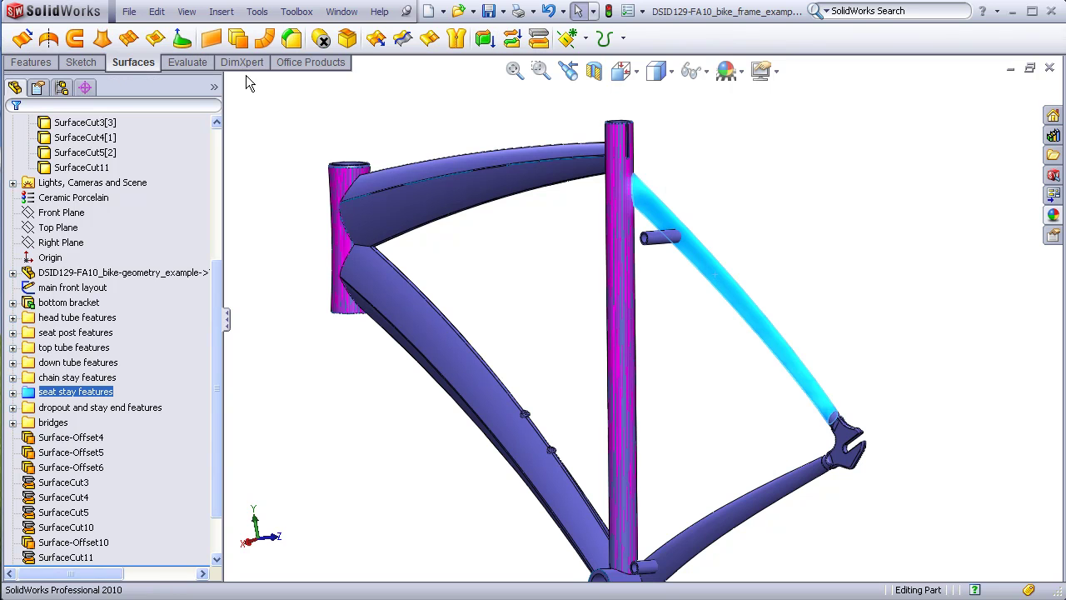
{"action": "left_click", "coordinate": [211, 39]}
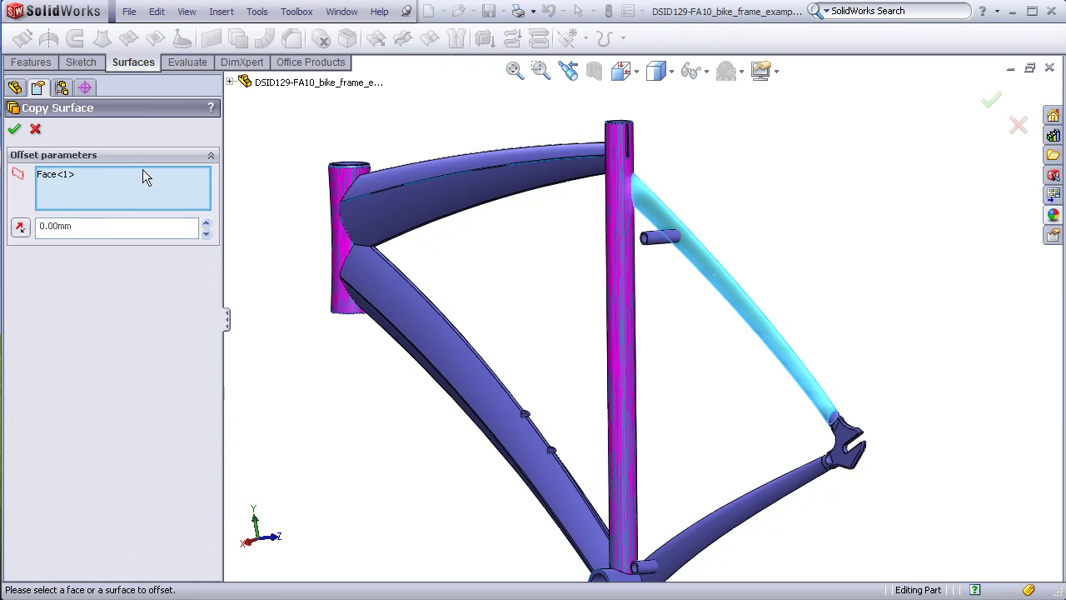
{"action": "left_click", "coordinate": [14, 129]}
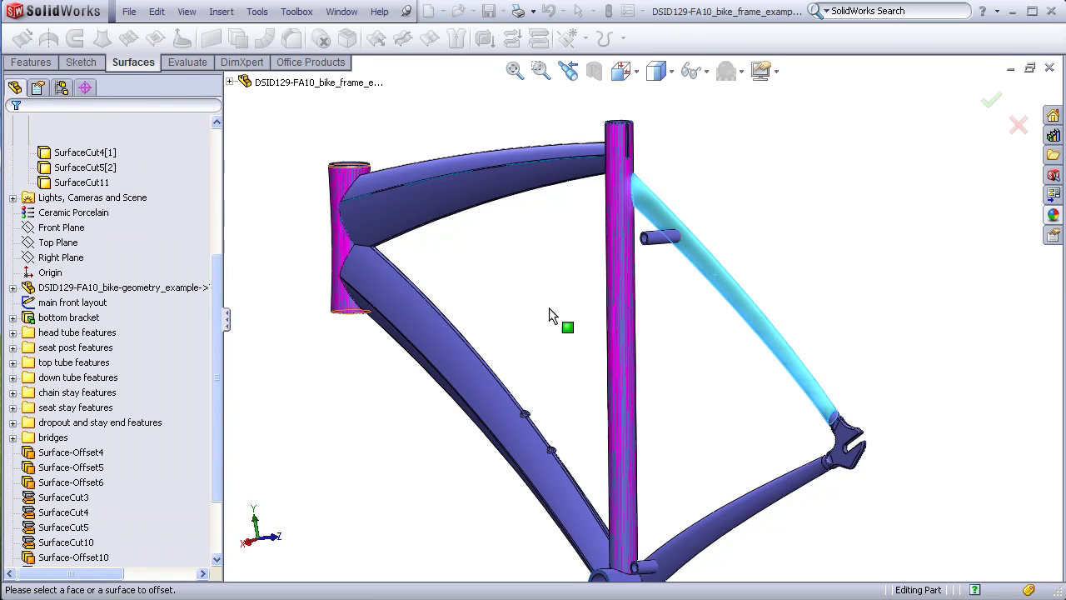
Copy the chain stay's outer face as a 0 mm offset surface
{"action": "left_click", "coordinate": [765, 498]}
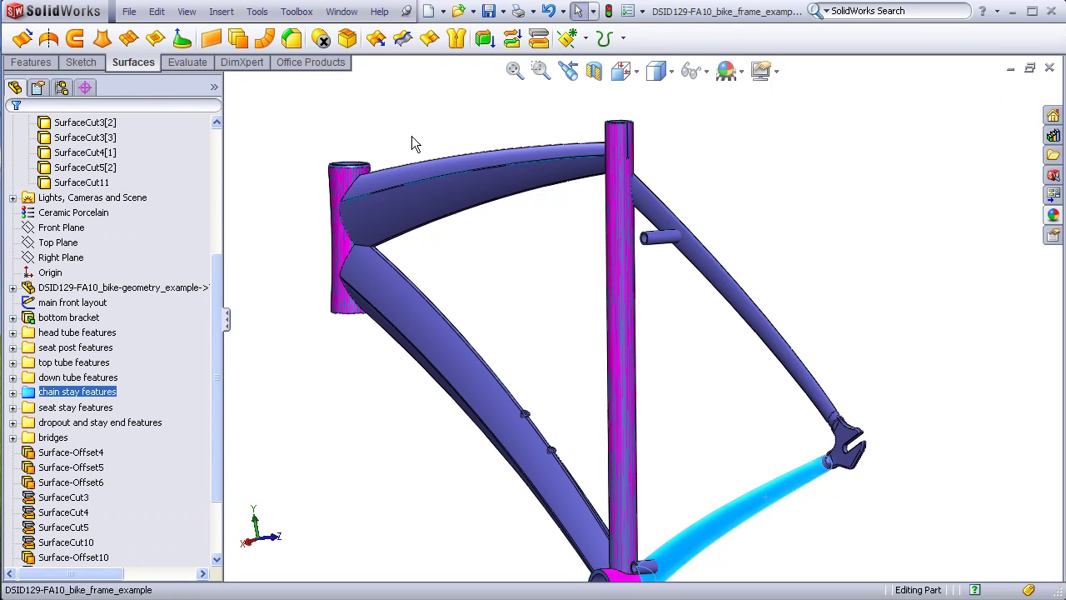
{"action": "left_click", "coordinate": [238, 42]}
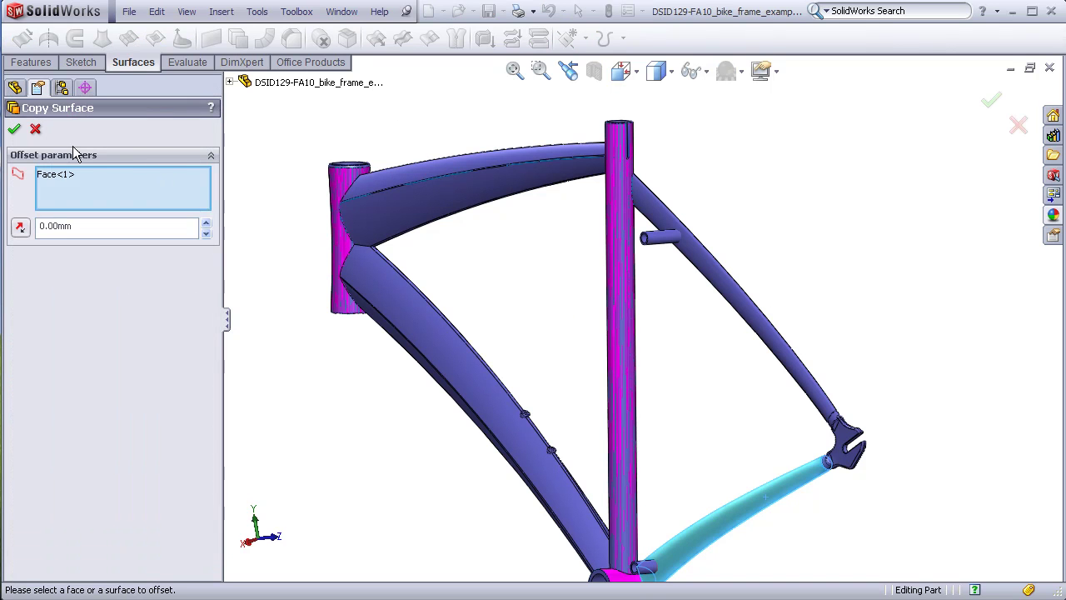
{"action": "left_click", "coordinate": [15, 131]}
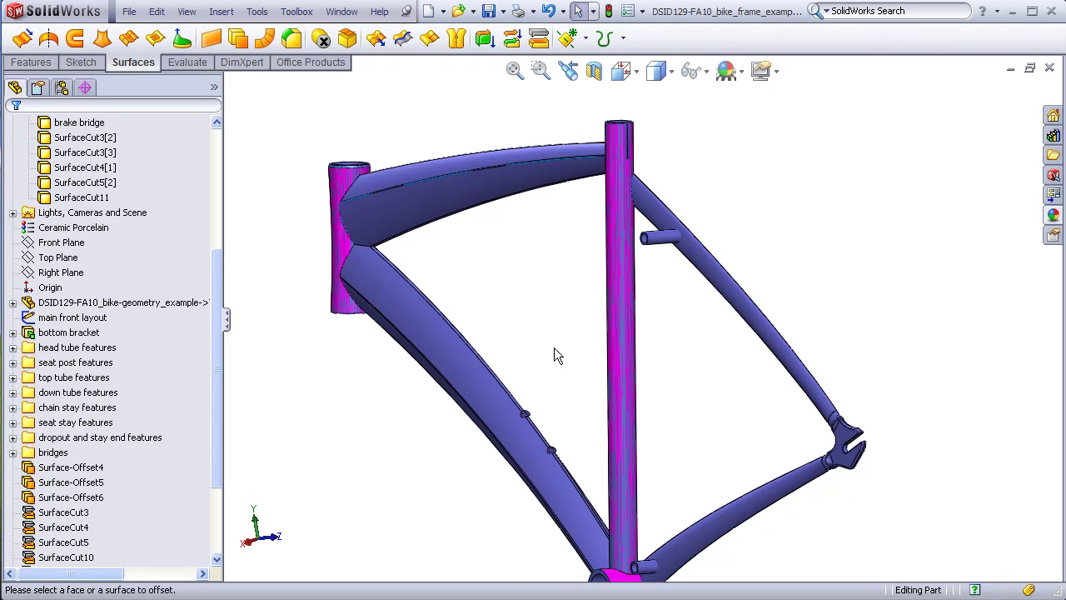
Surface-cut only the brake bridge body with the seat stay's offset surface, Surface-Offset11, with automatic body selection turned off
{"action": "scroll", "coordinate": [673, 266], "scroll_direction": "down", "scroll_amount": 6}
{"action": "middle_click_drag", "start_coordinate": [674, 265], "coordinate": [640, 231]}
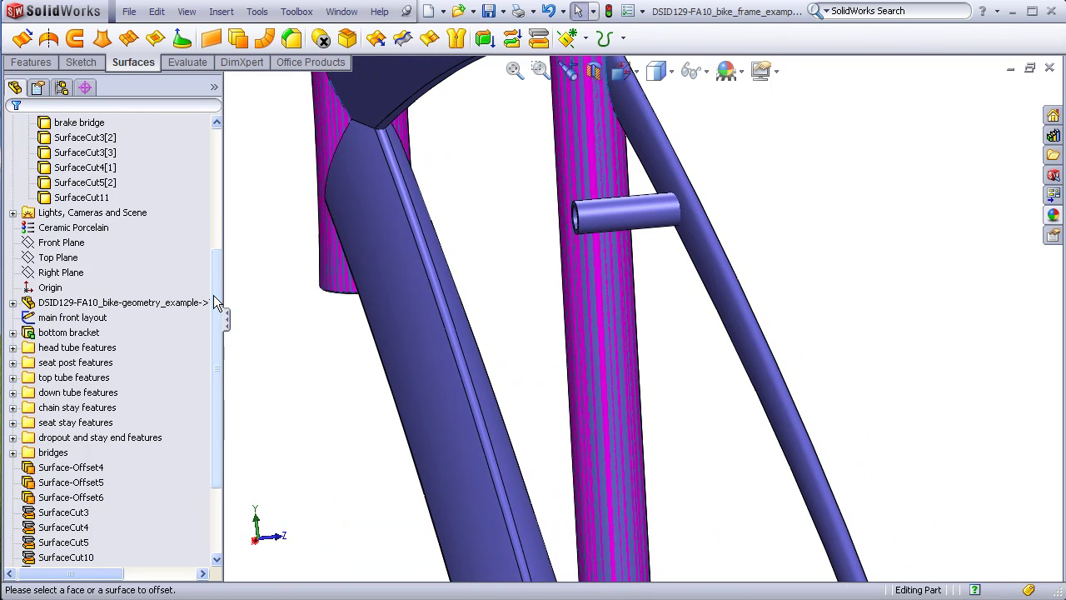
{"action": "left_click_drag", "start_coordinate": [215, 302], "coordinate": [217, 149]}
{"action": "left_click", "coordinate": [103, 245]}
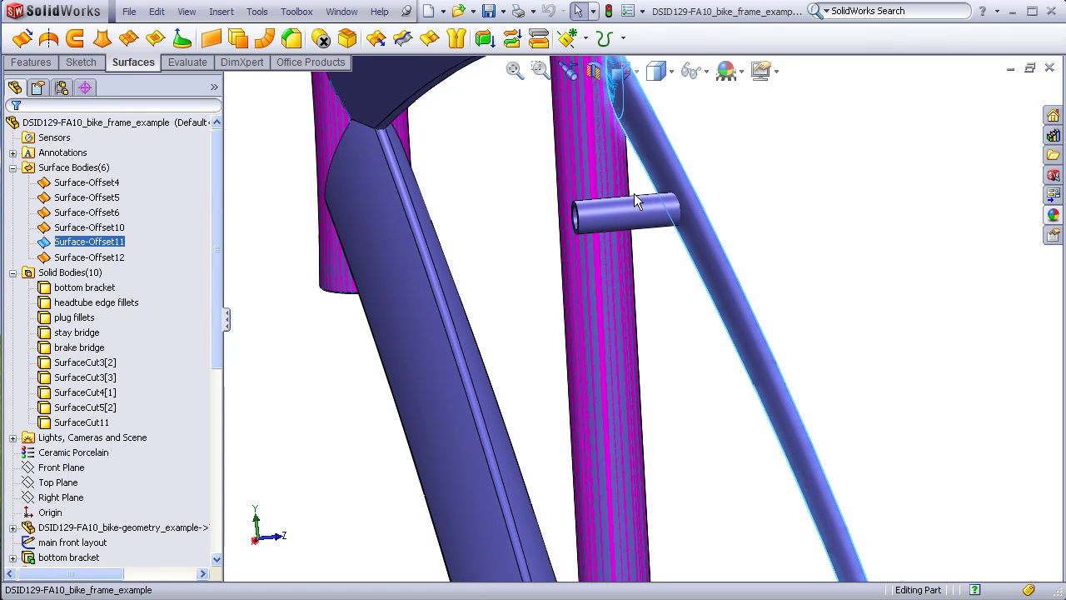
{"action": "left_click", "coordinate": [31, 62]}
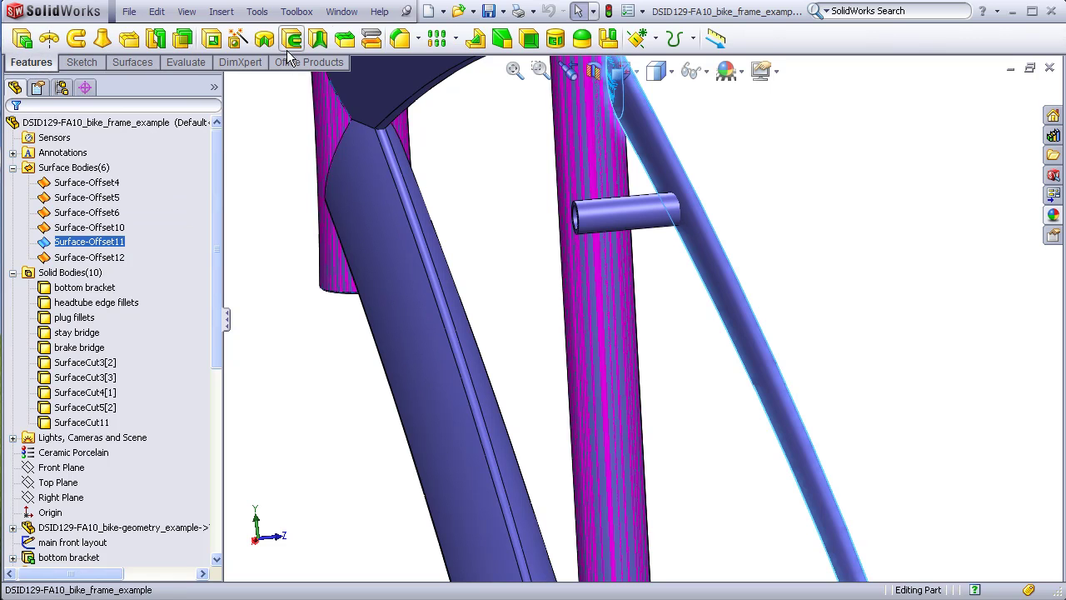
{"action": "left_click", "coordinate": [371, 38]}
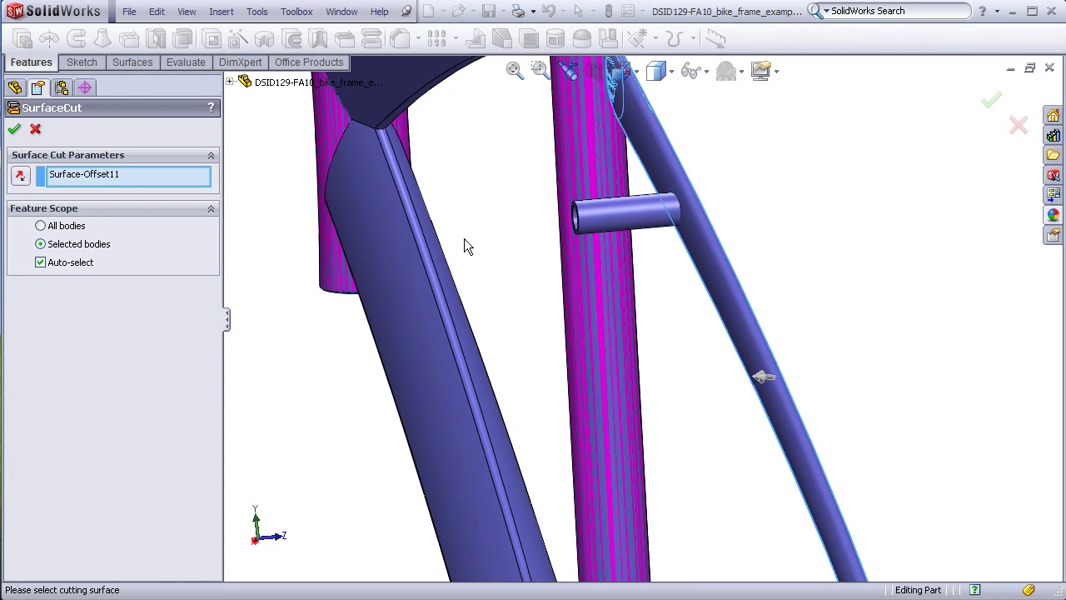
{"action": "left_click", "coordinate": [40, 262]}
{"action": "left_click", "coordinate": [609, 223]}
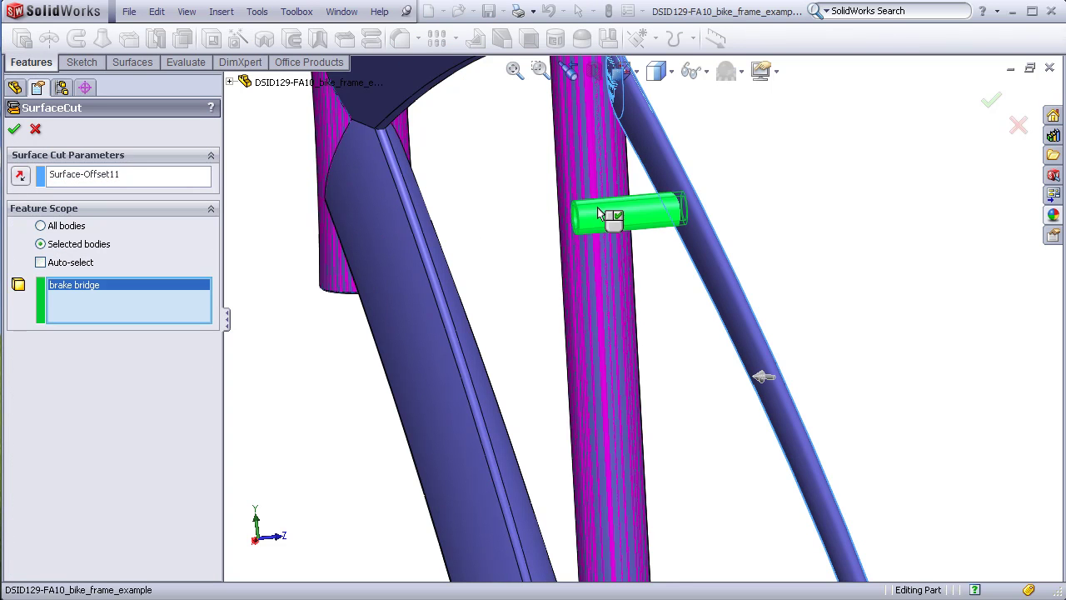
{"action": "left_click", "coordinate": [15, 129]}
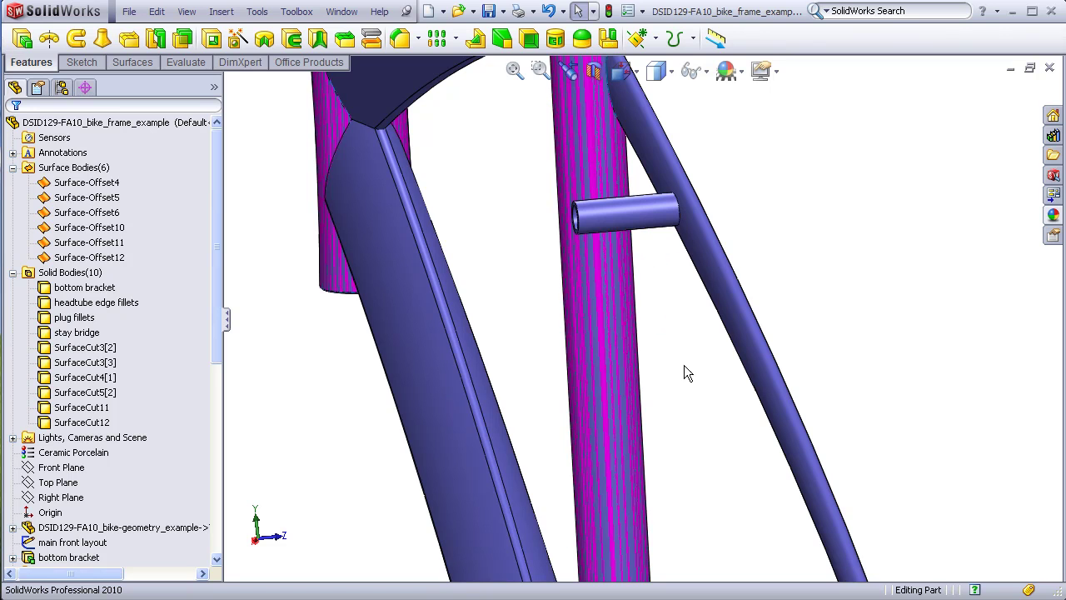
Surface-cut only the stay bridge body with the chain stay's offset surface, Surface-Offset12, with automatic body selection off and the cut direction flipped
{"action": "scroll", "coordinate": [693, 461], "scroll_direction": "up", "scroll_amount": 8}
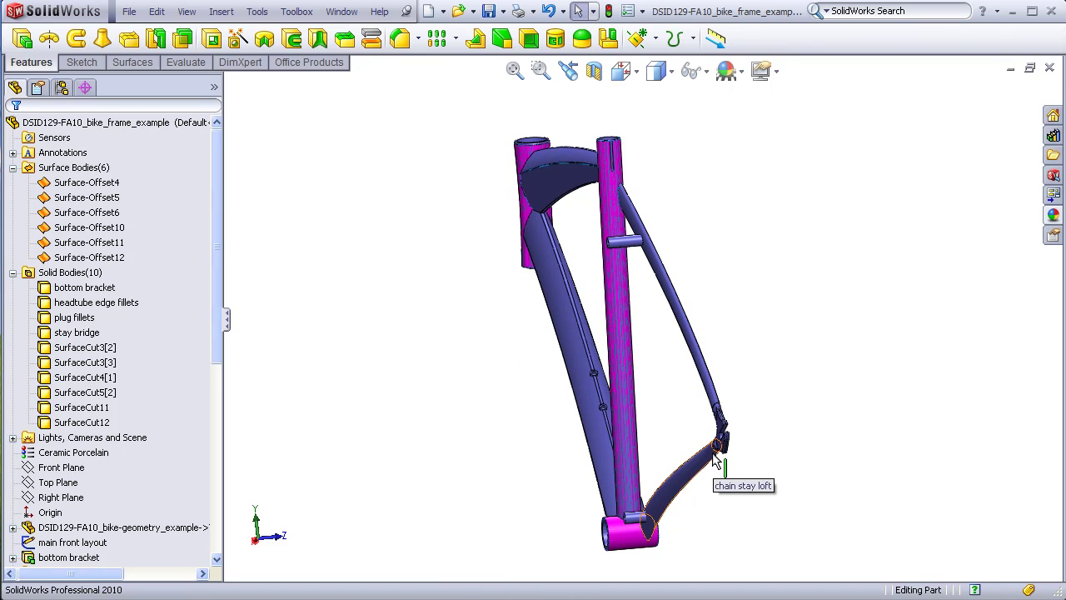
{"action": "scroll", "coordinate": [716, 450], "scroll_direction": "down", "scroll_amount": 3}
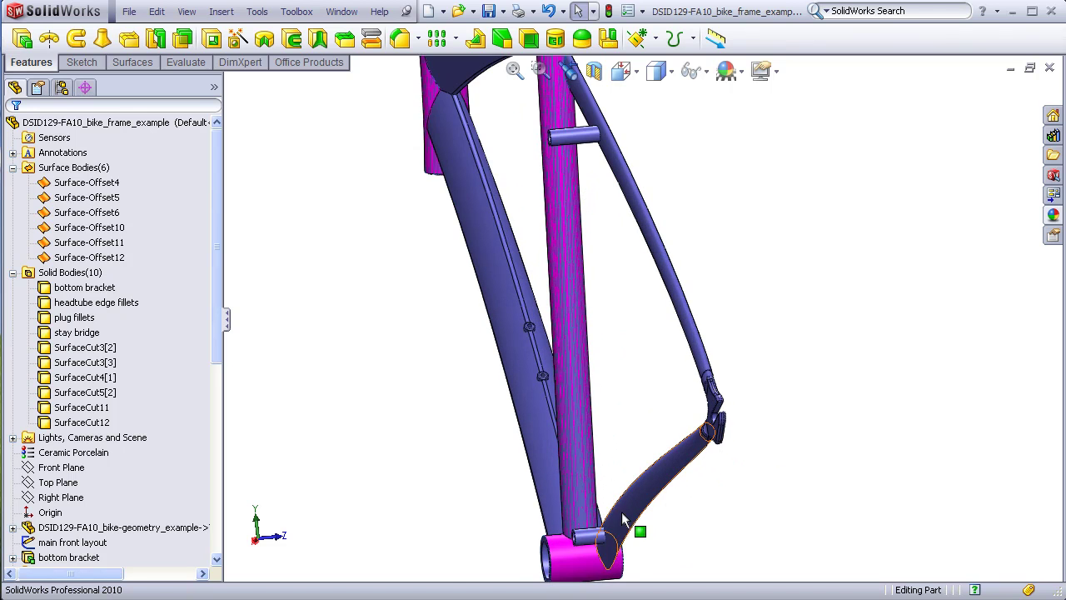
{"action": "scroll", "coordinate": [625, 563], "scroll_direction": "down", "scroll_amount": 5}
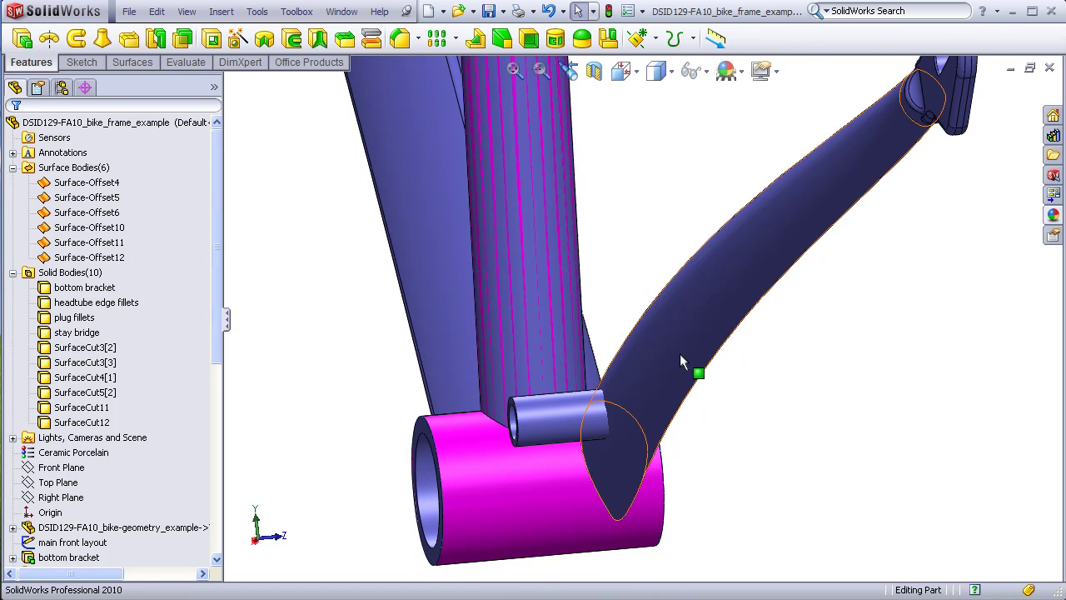
{"action": "left_click", "coordinate": [673, 358]}
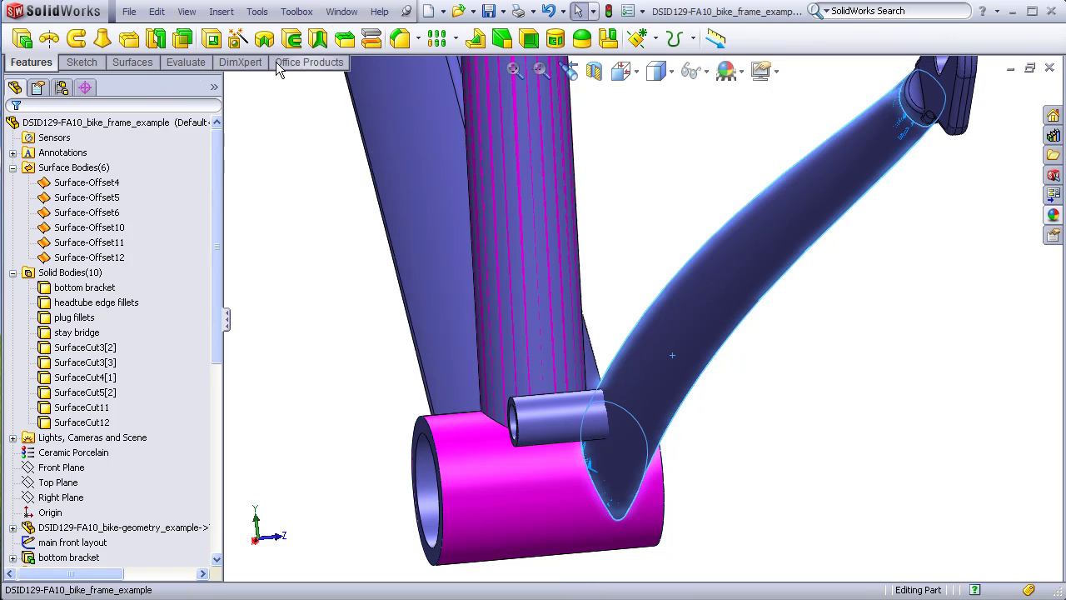
{"action": "left_click", "coordinate": [371, 41]}
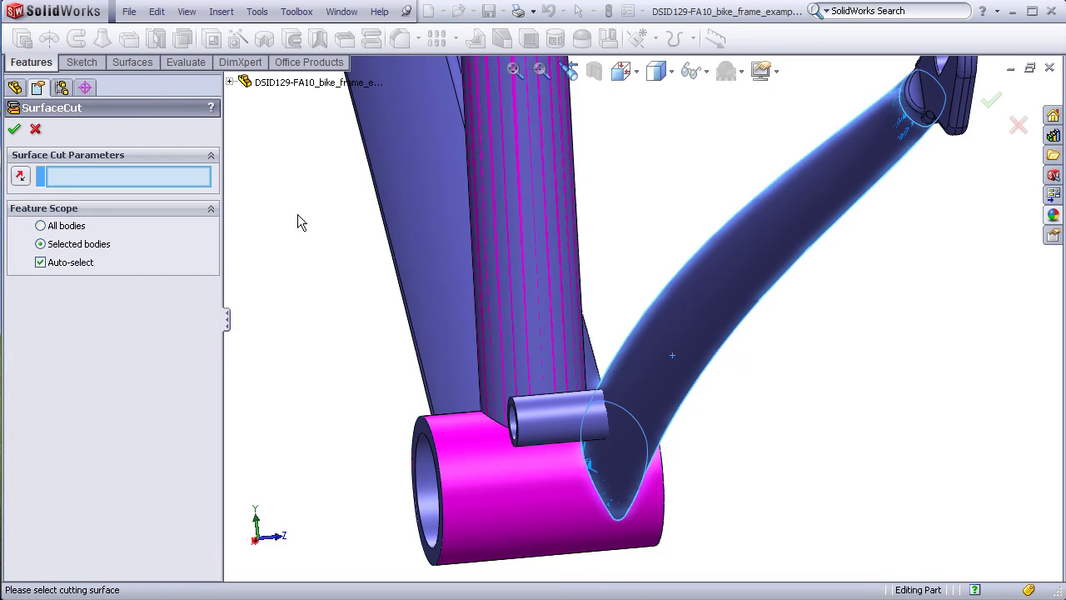
{"action": "left_click", "coordinate": [674, 358]}
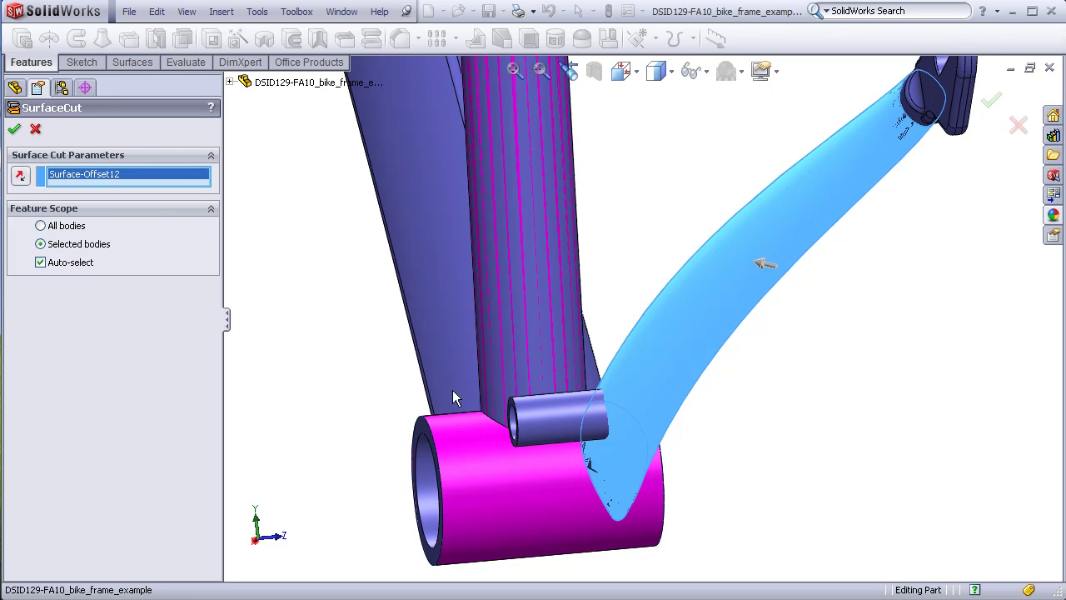
{"action": "left_click", "coordinate": [50, 266]}
{"action": "left_click", "coordinate": [540, 421]}
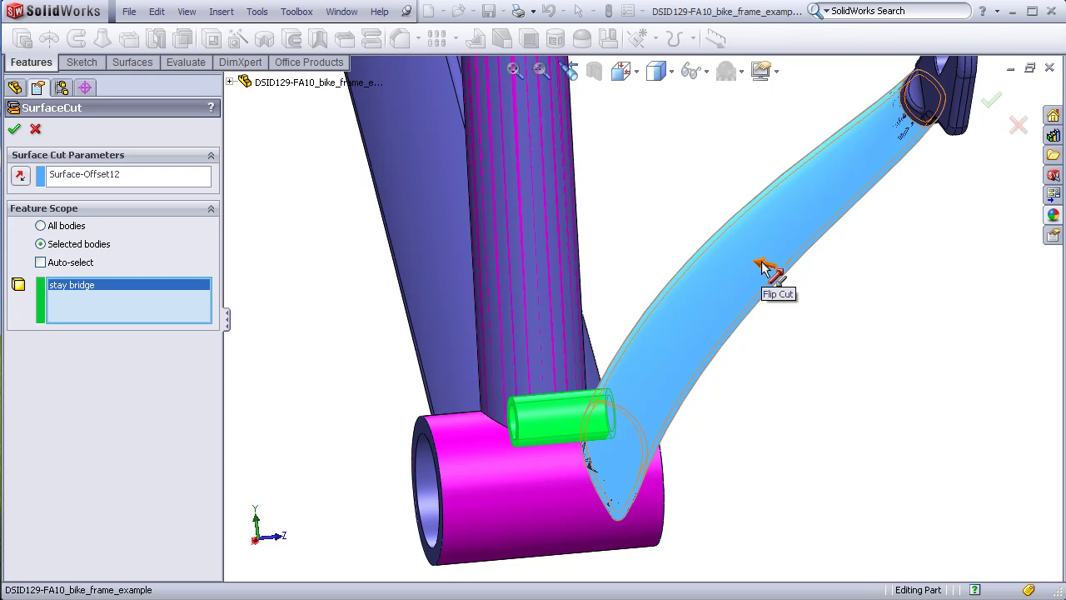
{"action": "left_click", "coordinate": [20, 175]}
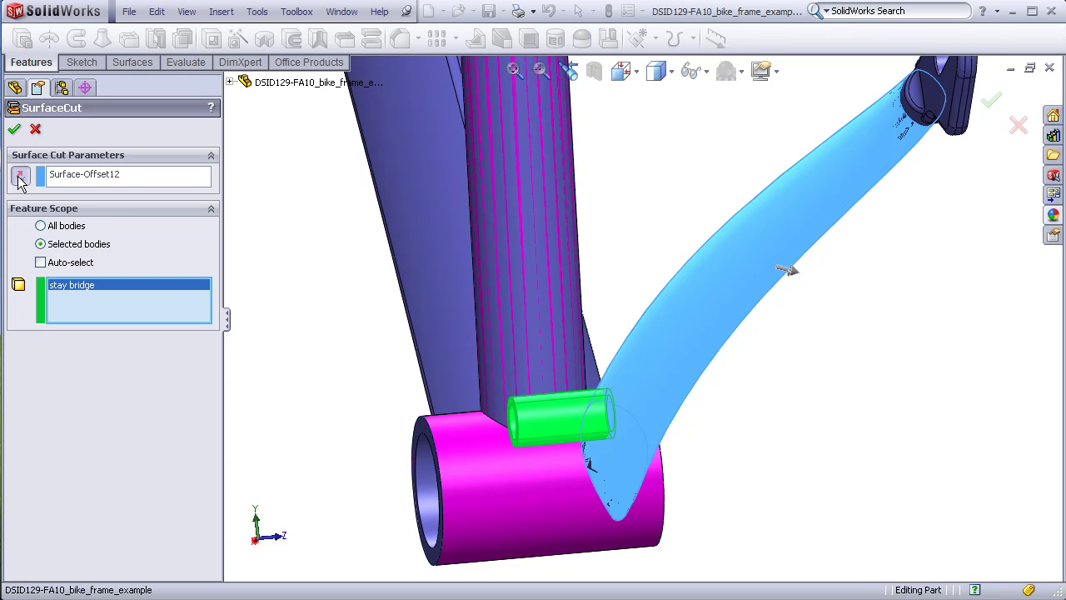
{"action": "left_click", "coordinate": [14, 129]}
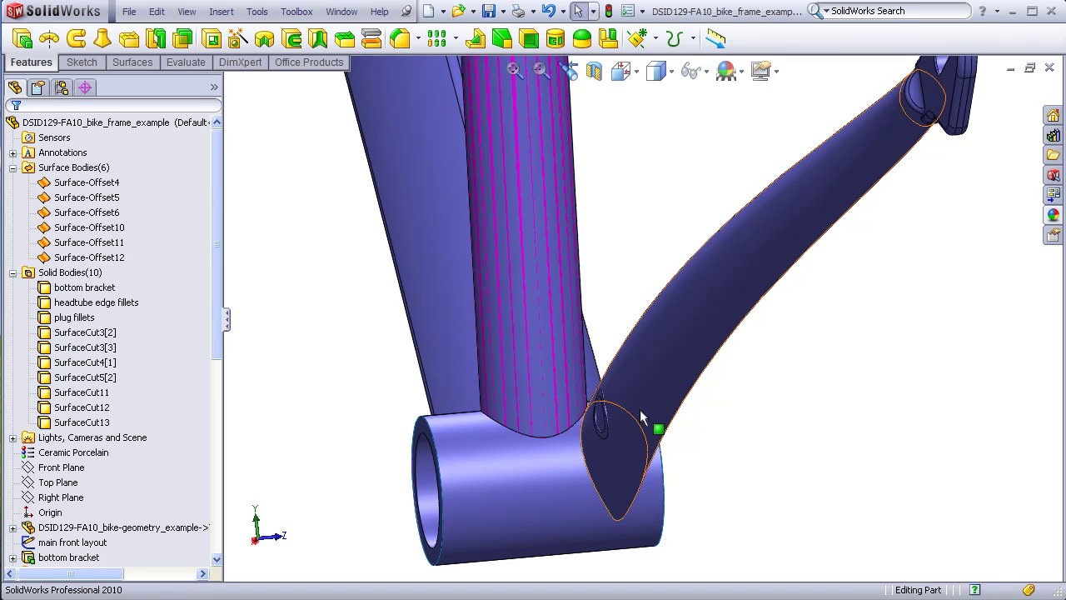
Edit the stay bridge's surface cut, SurfaceCut13, and reverse its cut direction
{"action": "scroll", "coordinate": [214, 344], "scroll_direction": "down", "scroll_amount": 8}
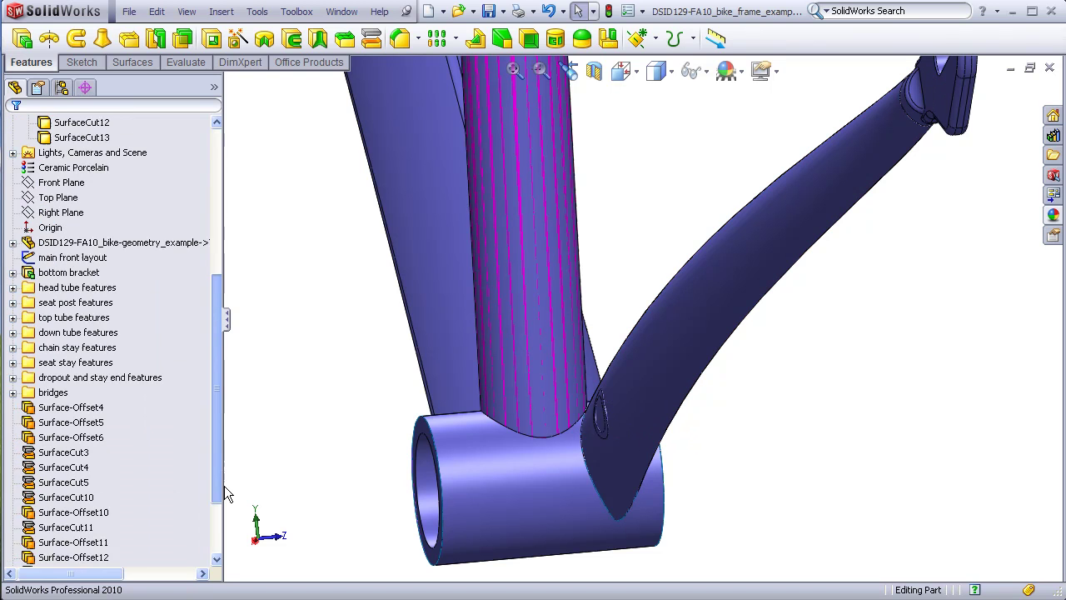
{"action": "left_click_drag", "start_coordinate": [121, 560], "coordinate": [121, 519]}
{"action": "right_click", "coordinate": [77, 514]}
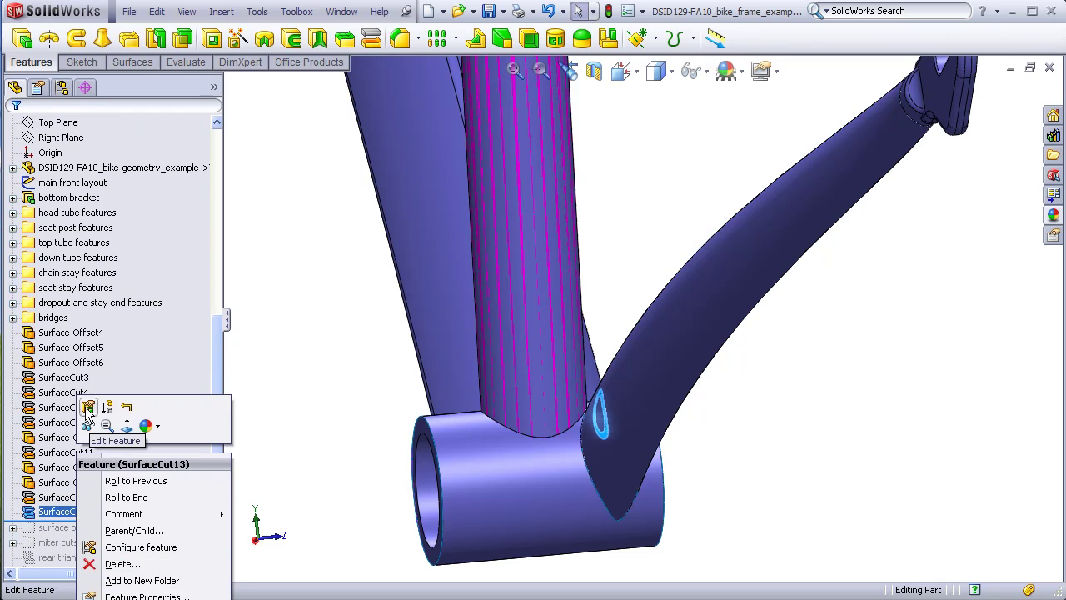
{"action": "left_click", "coordinate": [86, 474]}
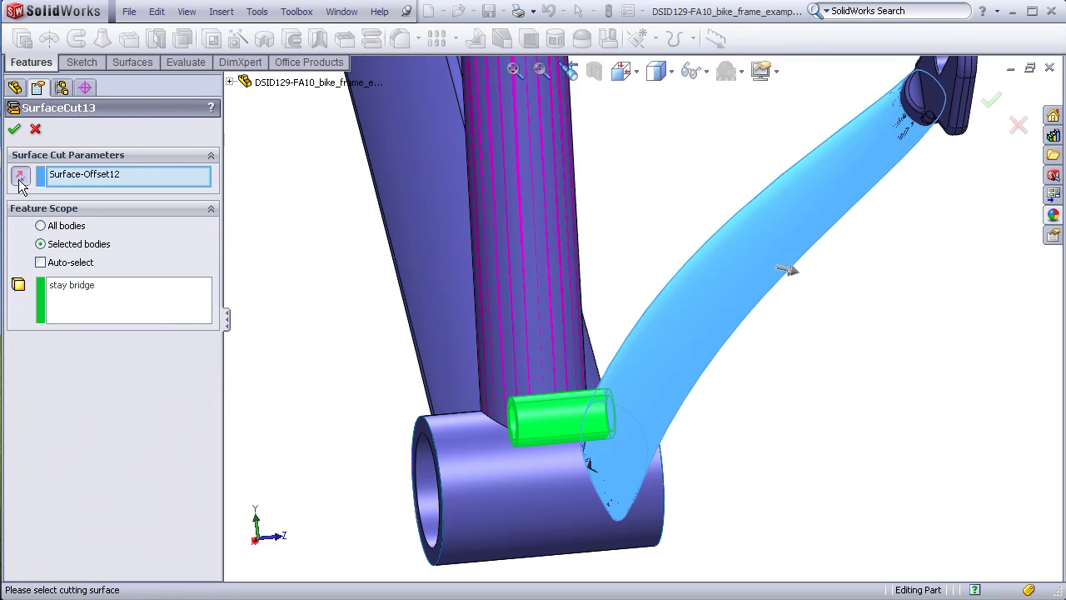
{"action": "left_click", "coordinate": [14, 129]}
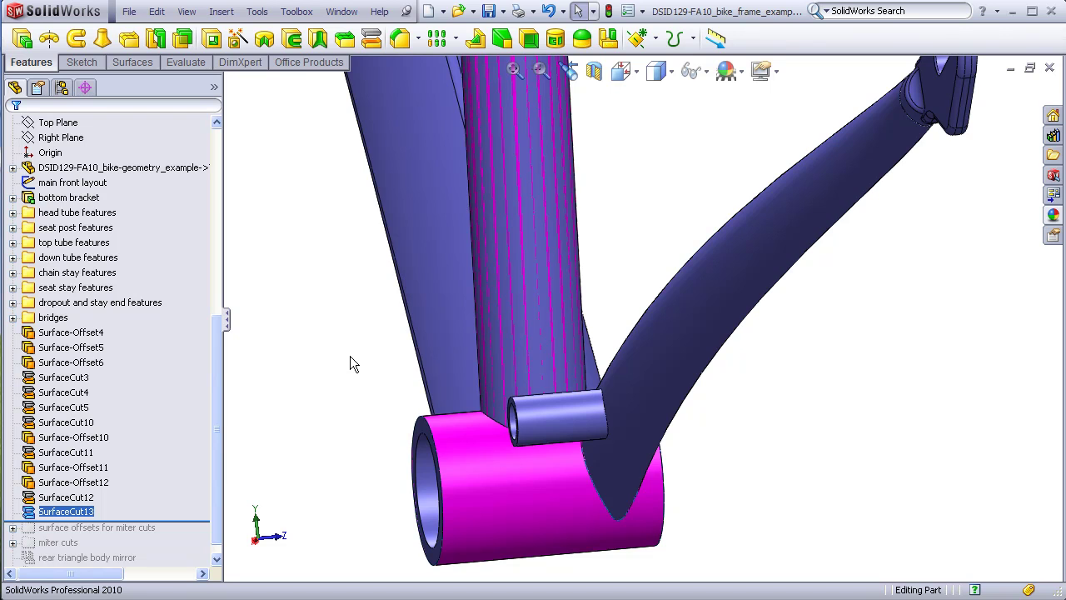
Examine the stay bridge and its joint with the chain stay near the bottom bracket
{"action": "left_click", "coordinate": [350, 356]}
{"action": "scroll", "coordinate": [396, 349], "scroll_direction": "up", "scroll_amount": 5}
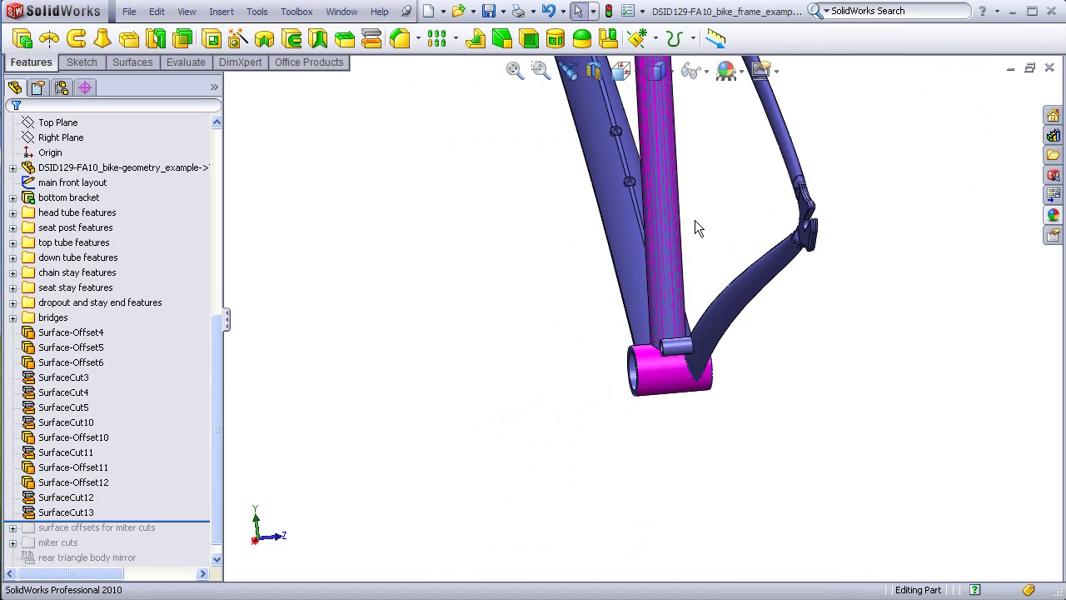
{"action": "scroll", "coordinate": [695, 220], "scroll_direction": "up", "scroll_amount": 2}
{"action": "scroll", "coordinate": [693, 134], "scroll_direction": "down", "scroll_amount": 1}
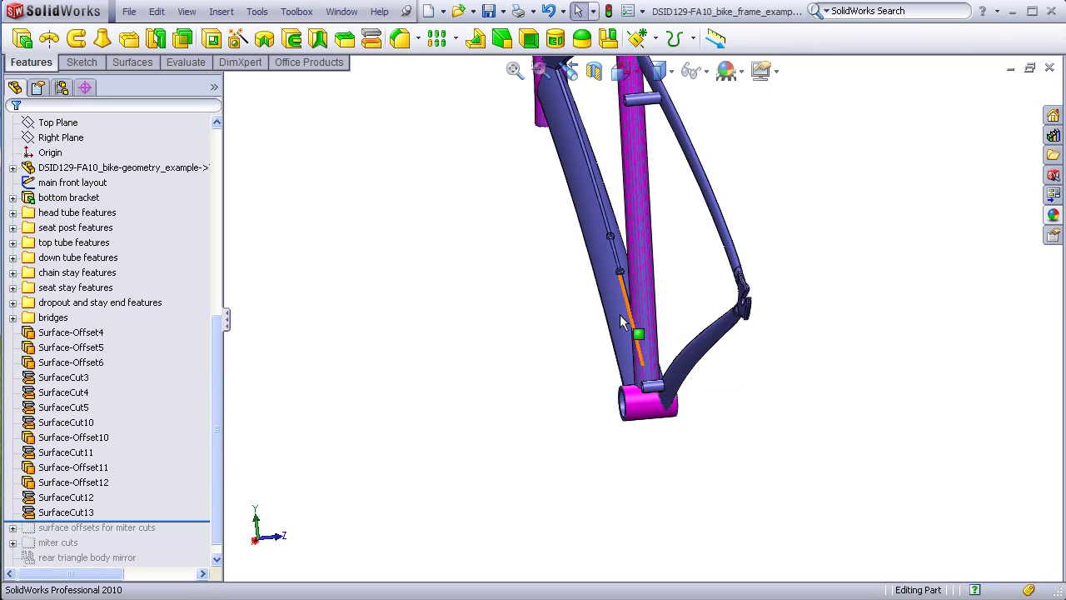
{"action": "middle_click_drag", "start_coordinate": [745, 126], "coordinate": [729, 137]}
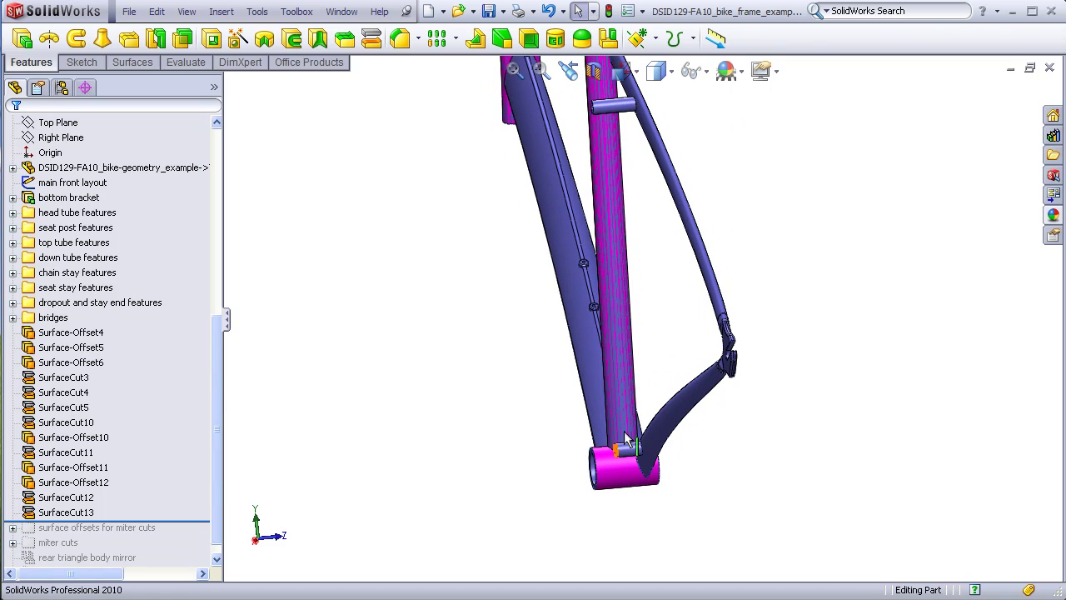
{"action": "scroll", "coordinate": [662, 343], "scroll_direction": "down", "scroll_amount": 2}
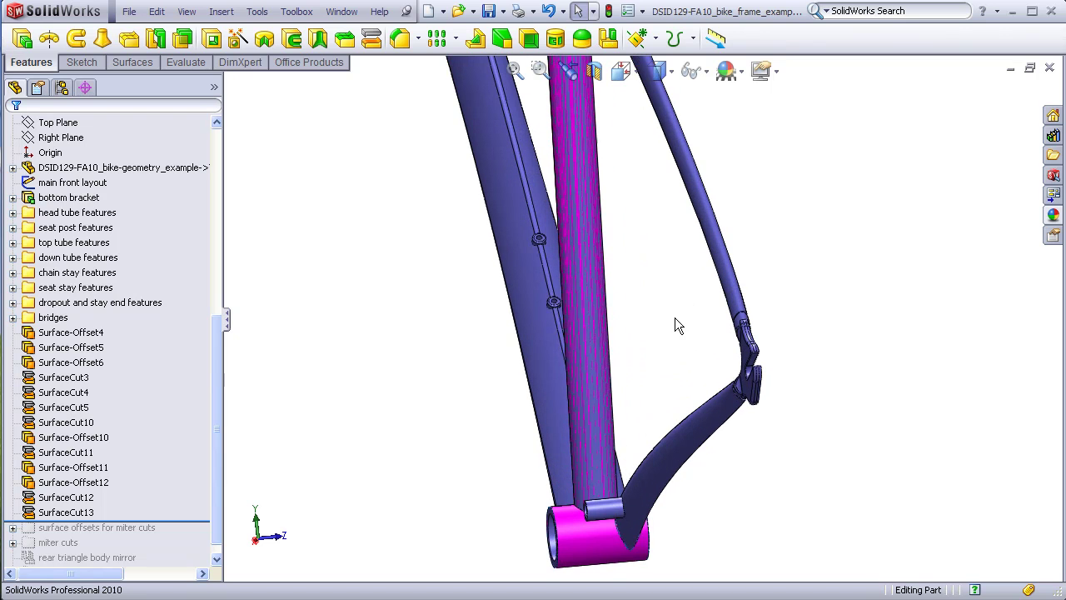
{"action": "middle_click_drag", "start_coordinate": [647, 396], "coordinate": [650, 397]}
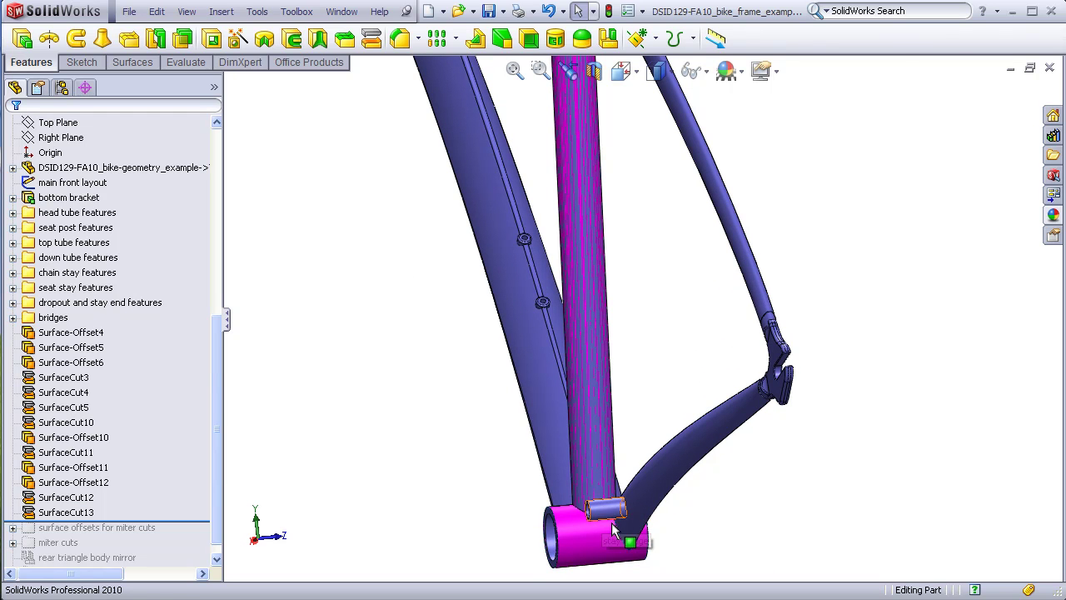
{"action": "scroll", "coordinate": [673, 535], "scroll_direction": "down", "scroll_amount": 3}
{"action": "scroll", "coordinate": [667, 540], "scroll_direction": "down", "scroll_amount": 2}
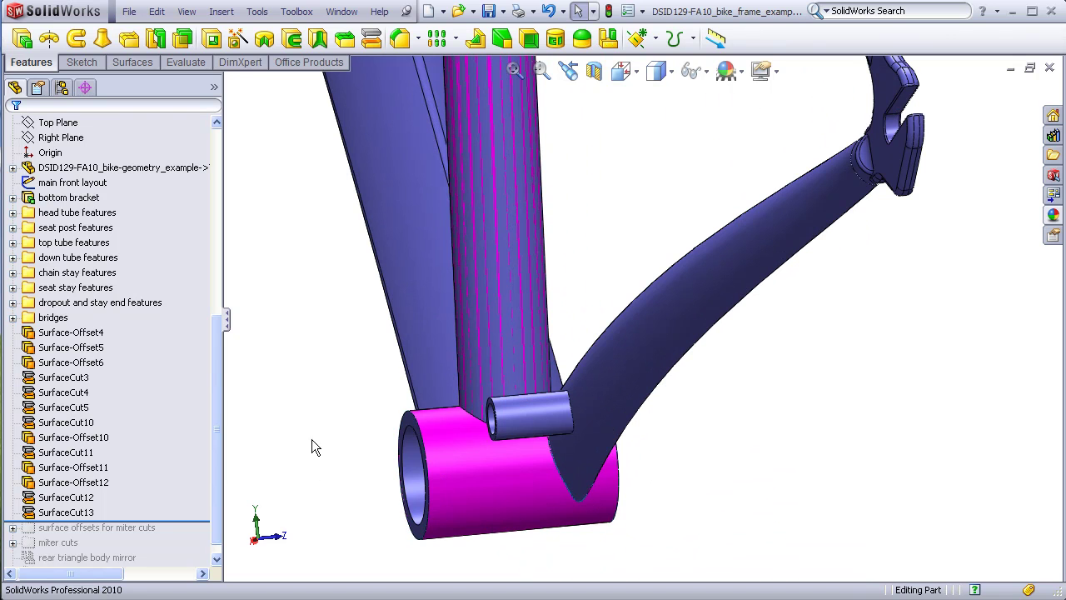
Mirror the stay bridge's surface cut, SurfaceCut13, about the Front Plane
{"action": "left_click", "coordinate": [83, 514]}
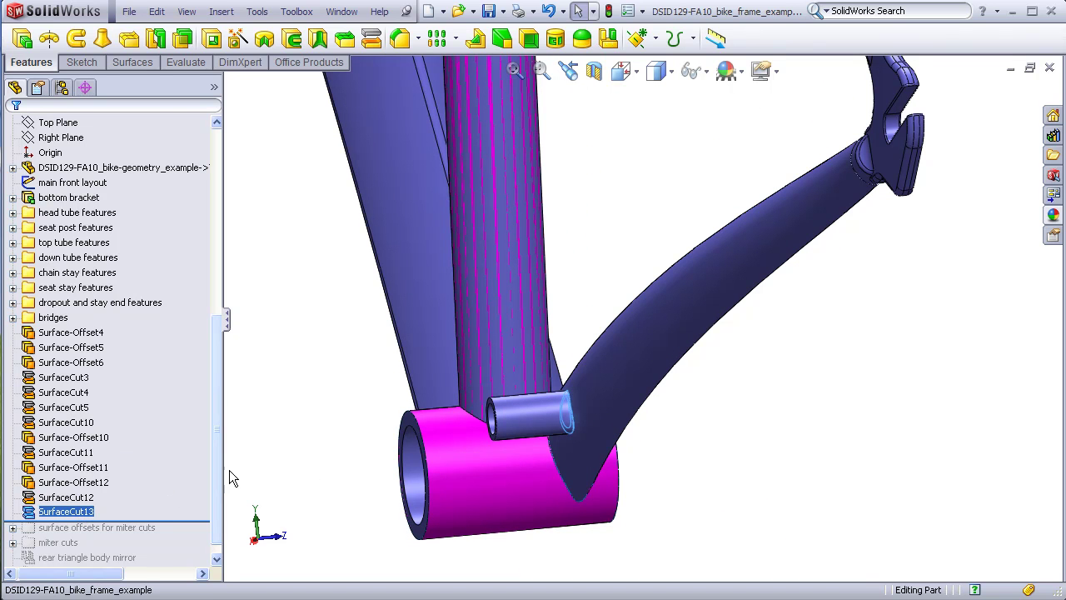
{"action": "left_click", "coordinate": [455, 39]}
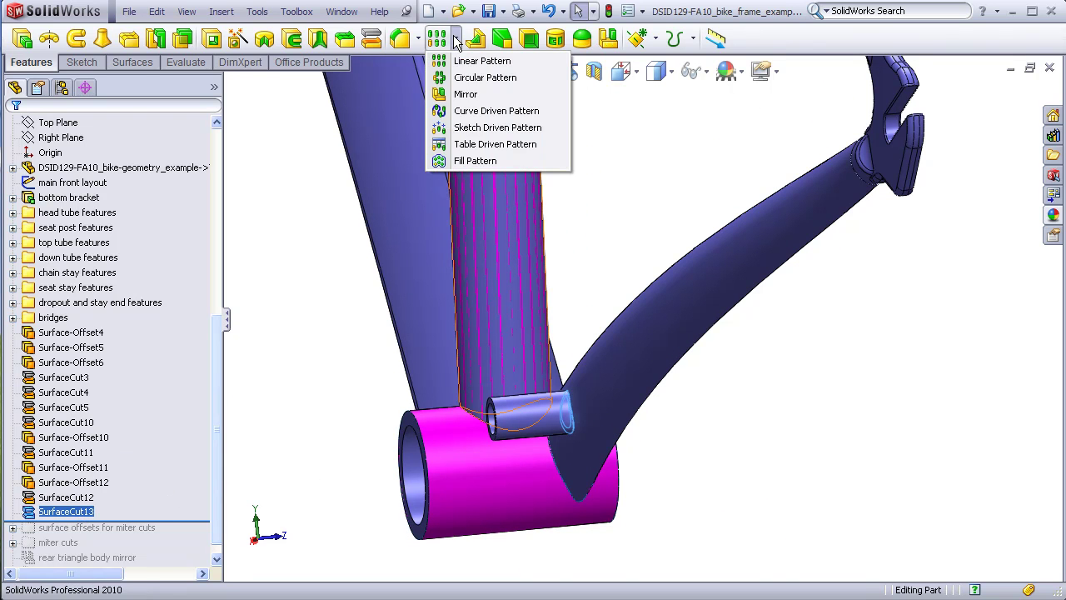
{"action": "left_click", "coordinate": [463, 94]}
{"action": "left_click", "coordinate": [229, 82]}
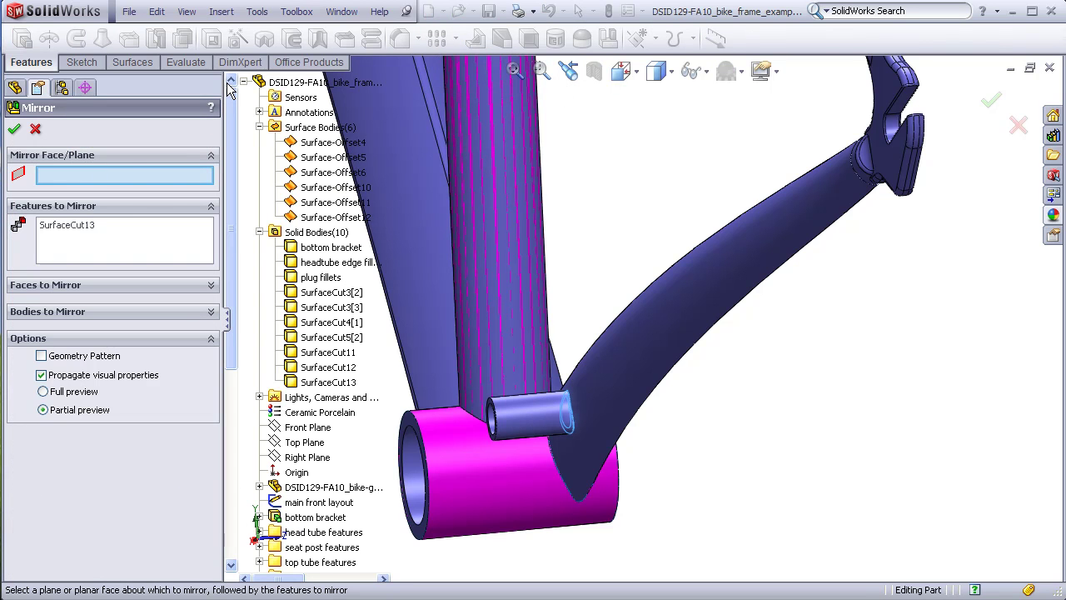
{"action": "left_click", "coordinate": [308, 427]}
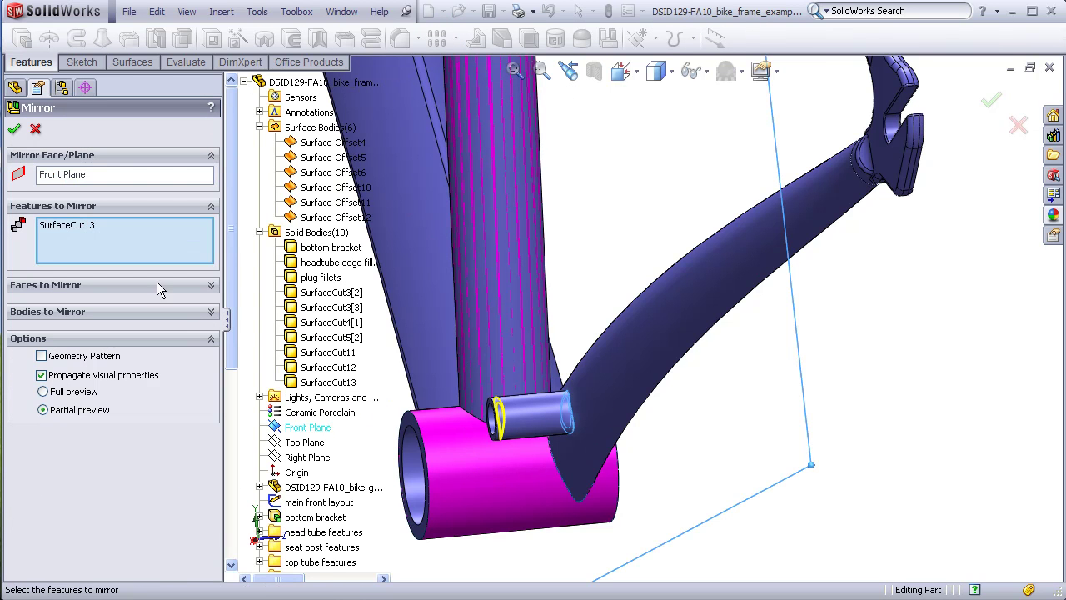
{"action": "left_click", "coordinate": [13, 129]}
Examine the stay bridge's mitered ends and the seat tube's offset surface inside the bottom bracket shell
{"action": "scroll", "coordinate": [583, 416], "scroll_direction": "down", "scroll_amount": 3}
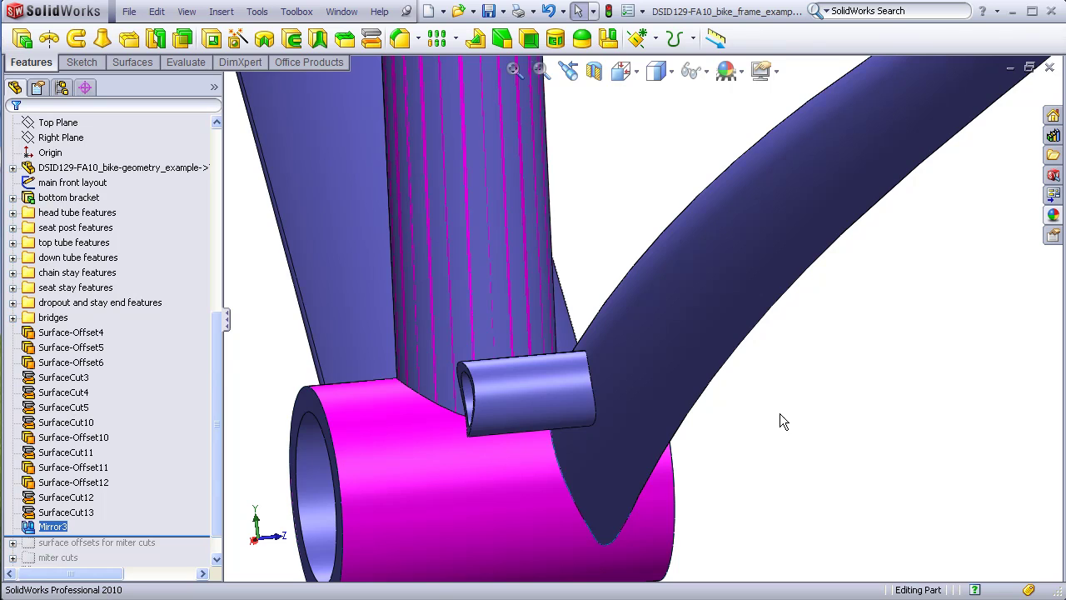
{"action": "scroll", "coordinate": [766, 405], "scroll_direction": "up", "scroll_amount": 3}
{"action": "middle_click_drag", "start_coordinate": [766, 404], "coordinate": [842, 389]}
{"action": "scroll", "coordinate": [738, 351], "scroll_direction": "down", "scroll_amount": 4}
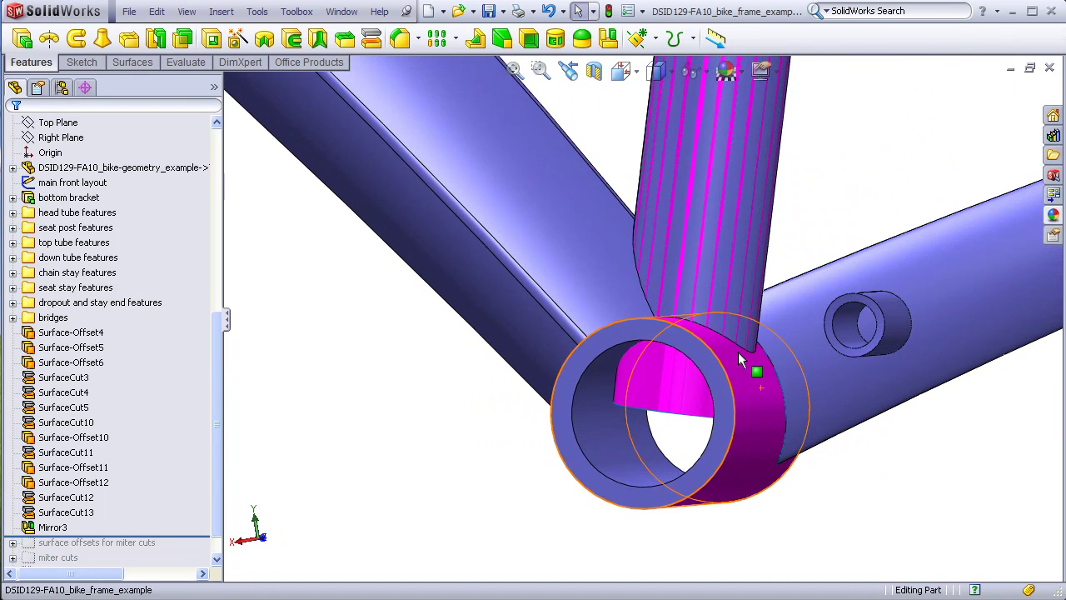
{"action": "middle_click_drag", "start_coordinate": [740, 359], "coordinate": [749, 350]}
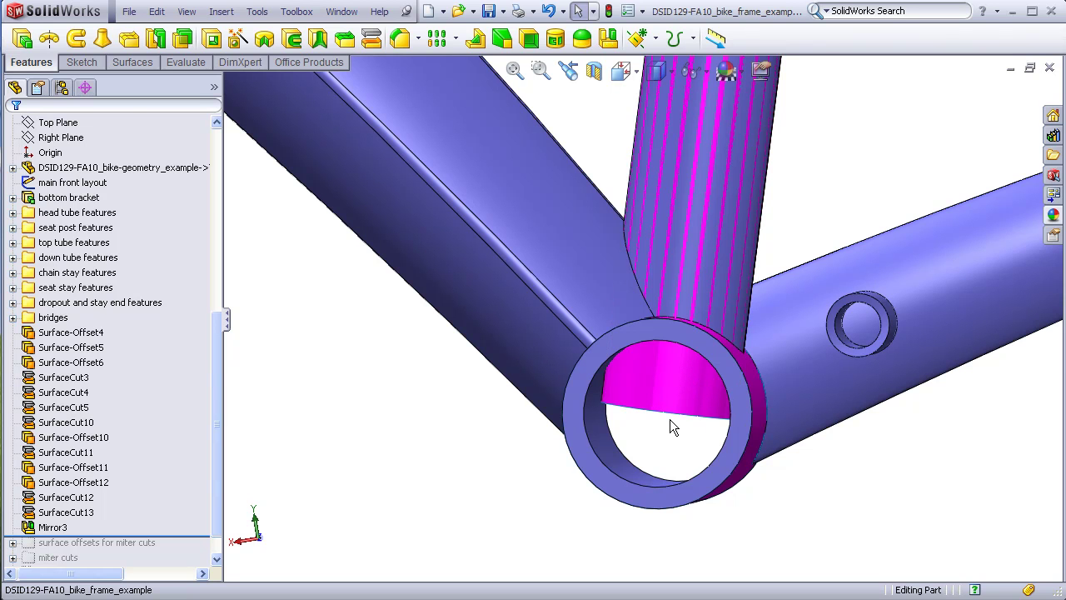
{"action": "middle_click_drag", "start_coordinate": [670, 418], "coordinate": [666, 385]}
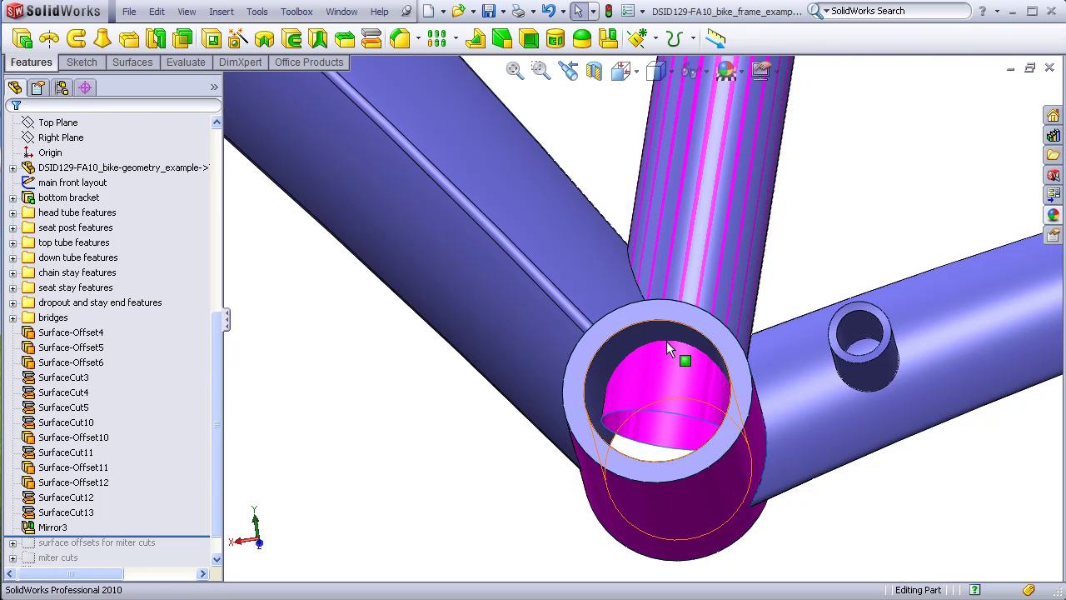
Isolate the chain stay body to inspect its mitered end, and restore the other bodies
{"action": "scroll", "coordinate": [894, 452], "scroll_direction": "up", "scroll_amount": 5}
{"action": "scroll", "coordinate": [729, 363], "scroll_direction": "down", "scroll_amount": 5}
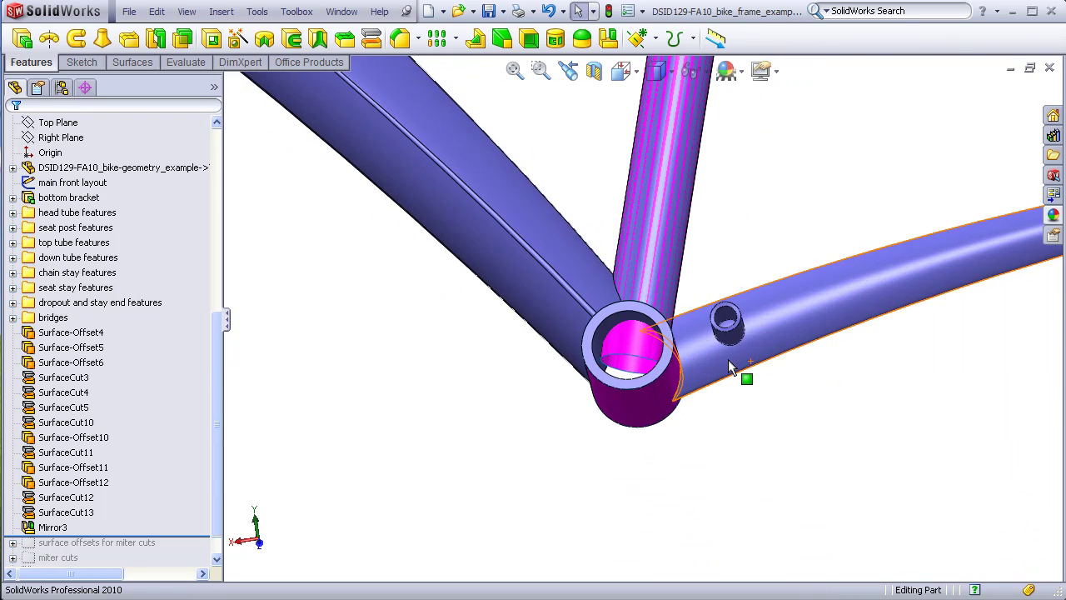
{"action": "right_click", "coordinate": [694, 351]}
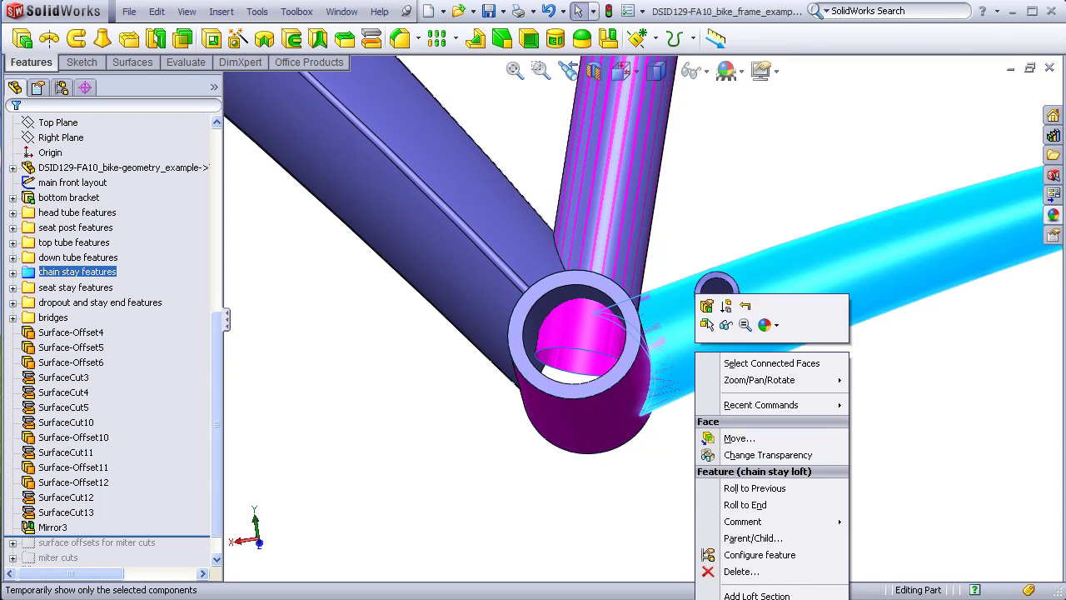
{"action": "left_click", "coordinate": [704, 514]}
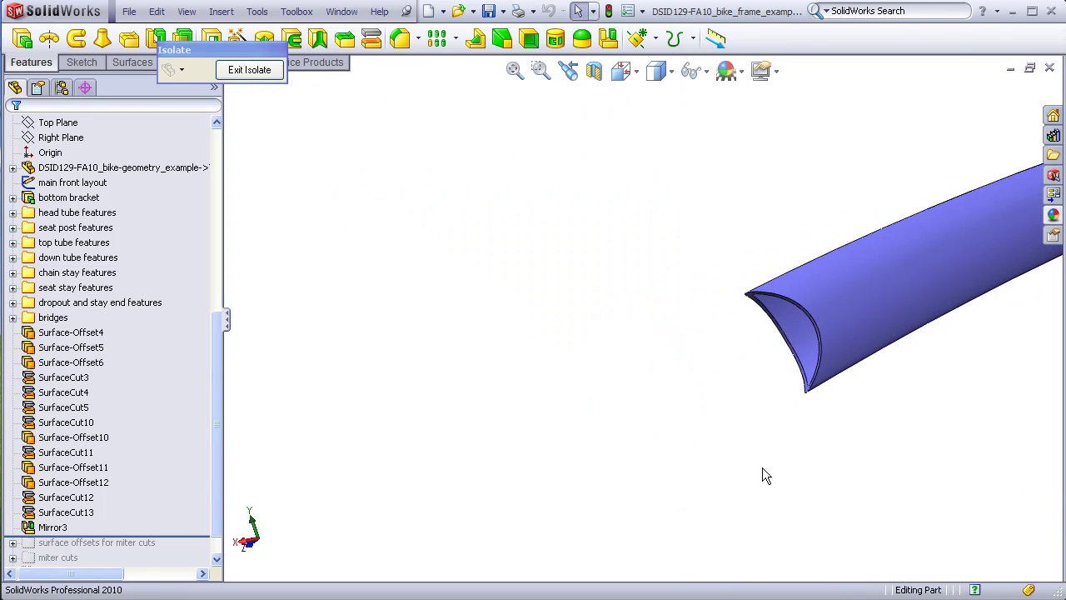
{"action": "left_click", "coordinate": [260, 70]}
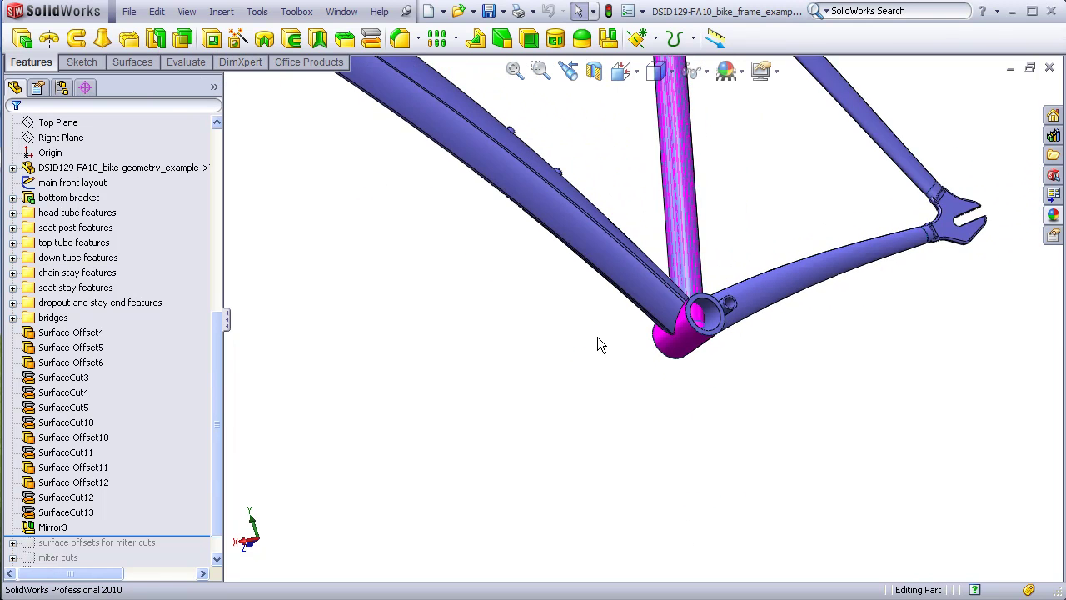
Isolate the top tube body to inspect its miter at the head tube, and exit isolation
{"action": "scroll", "coordinate": [583, 324], "scroll_direction": "up", "scroll_amount": 3}
{"action": "scroll", "coordinate": [524, 183], "scroll_direction": "down", "scroll_amount": 8}
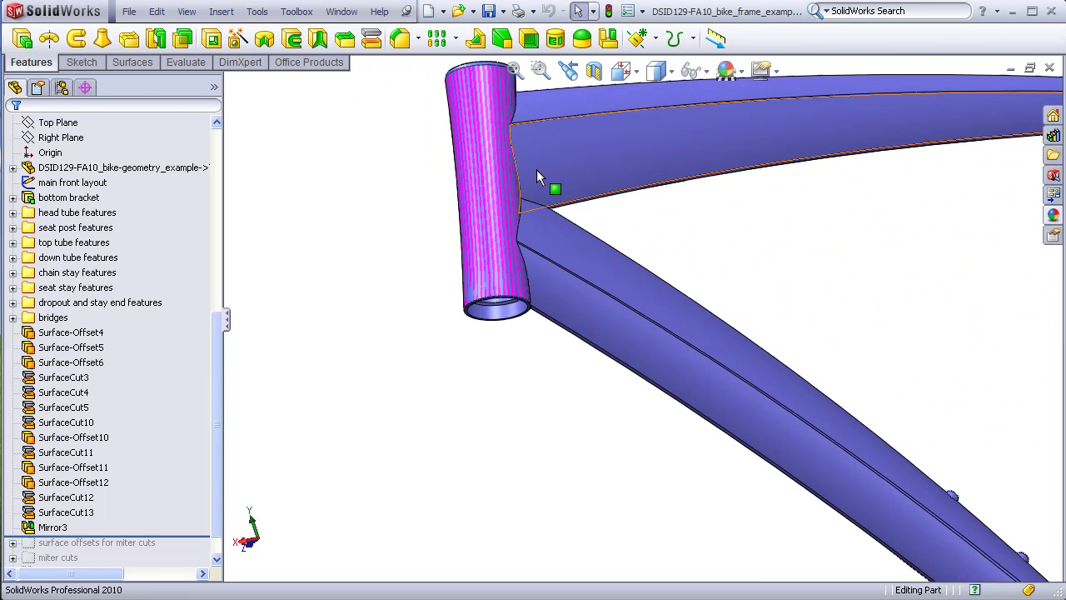
{"action": "right_click", "coordinate": [537, 175]}
{"action": "left_click", "coordinate": [600, 463]}
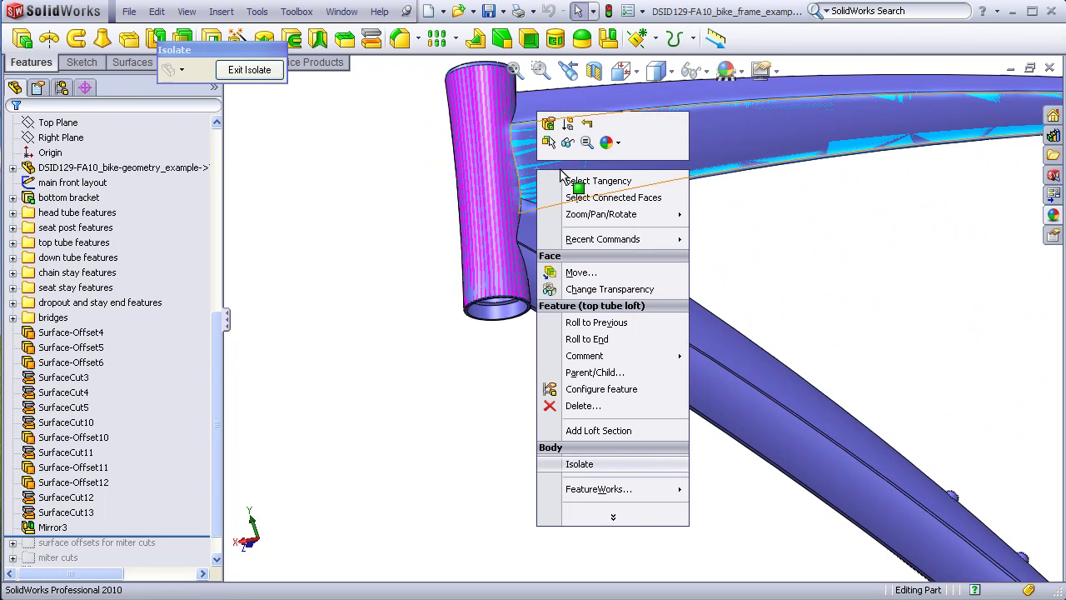
{"action": "middle_click_drag", "start_coordinate": [551, 155], "coordinate": [521, 85]}
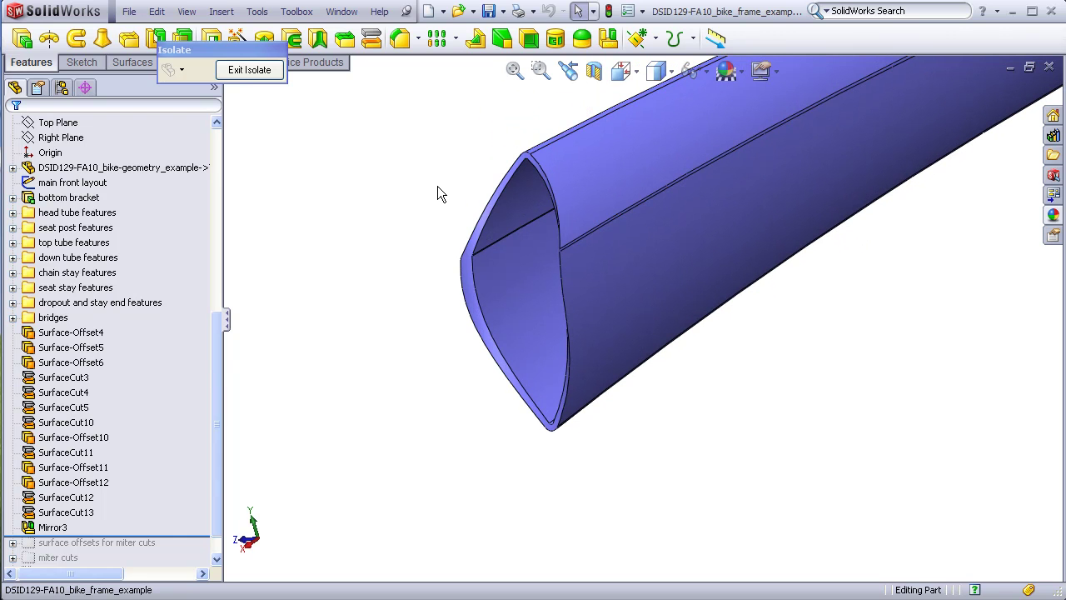
{"action": "left_click", "coordinate": [249, 70]}
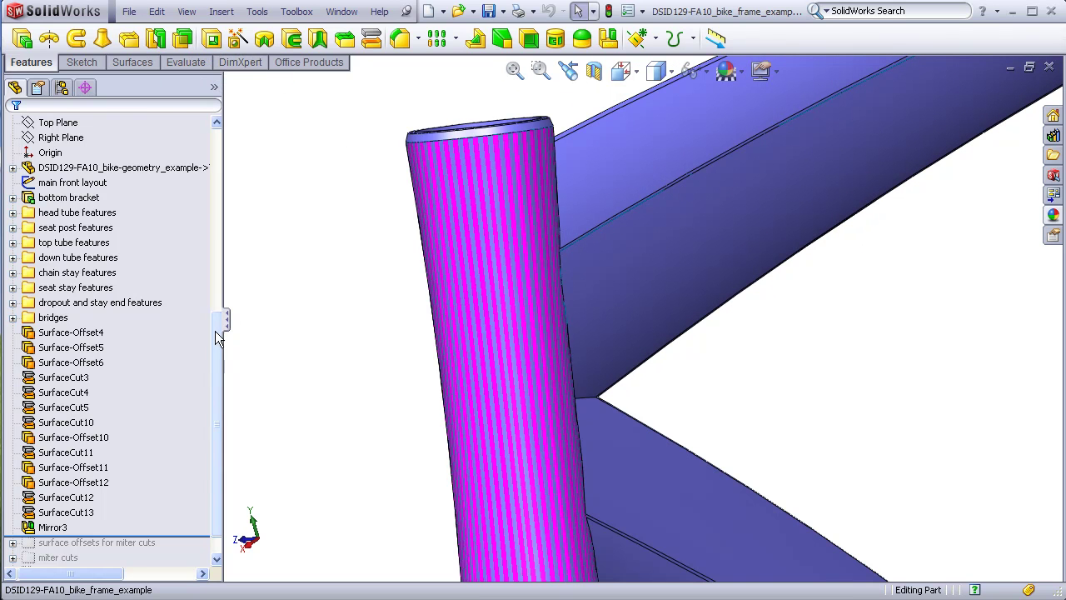
Select all the offset surface bodies from Surface-Offset4 through Surface-Offset12
{"action": "scroll", "coordinate": [204, 245], "scroll_direction": "up", "scroll_amount": 4}
{"action": "scroll", "coordinate": [202, 242], "scroll_direction": "up", "scroll_amount": 4}
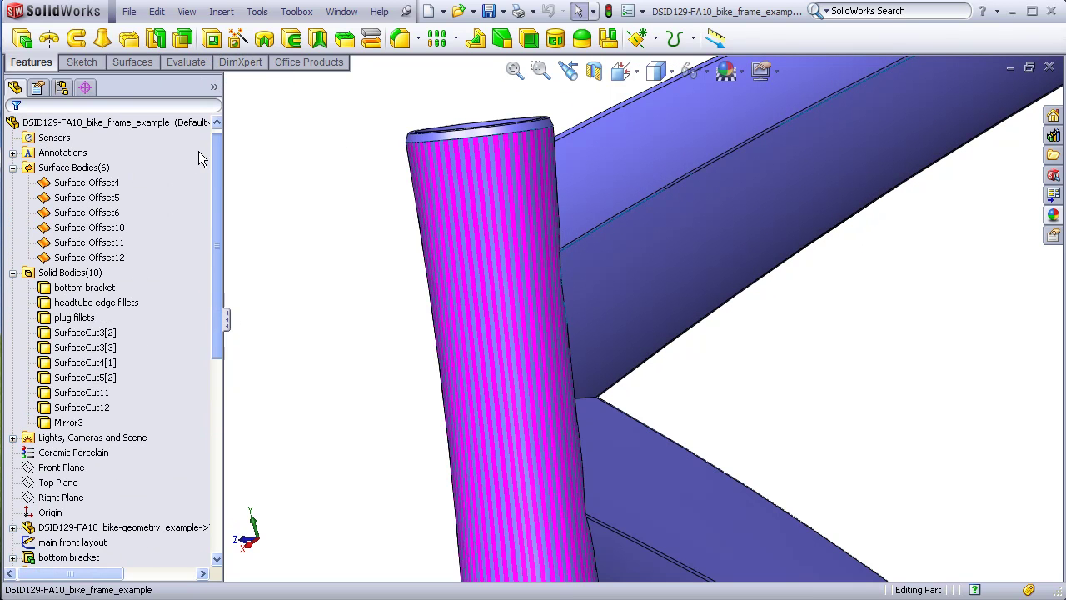
{"action": "left_click", "coordinate": [110, 184]}
{"action": "left_click", "coordinate": [106, 259], "text": "shift"}
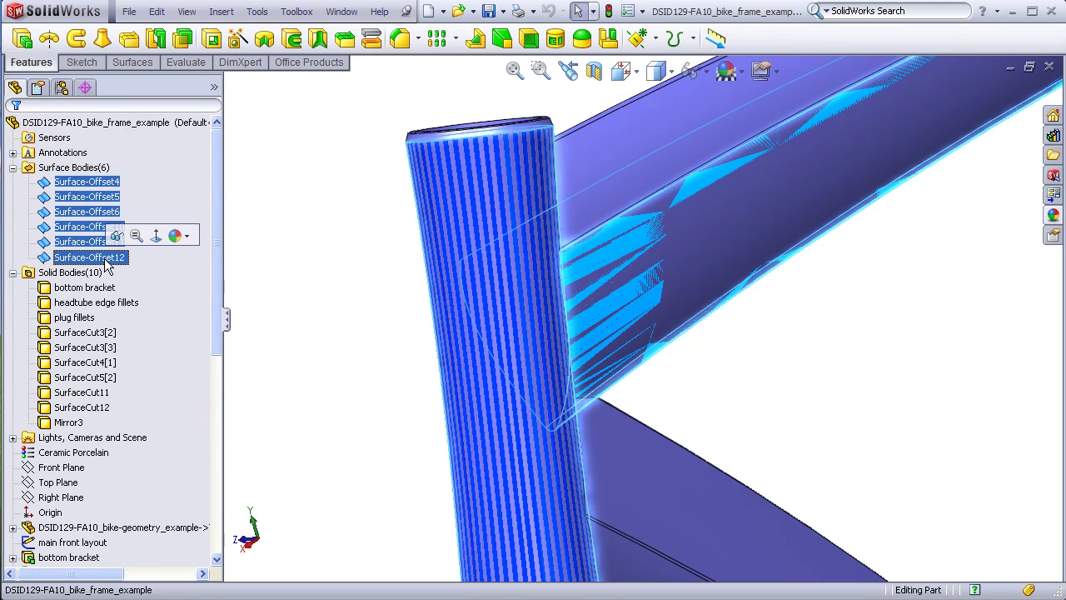